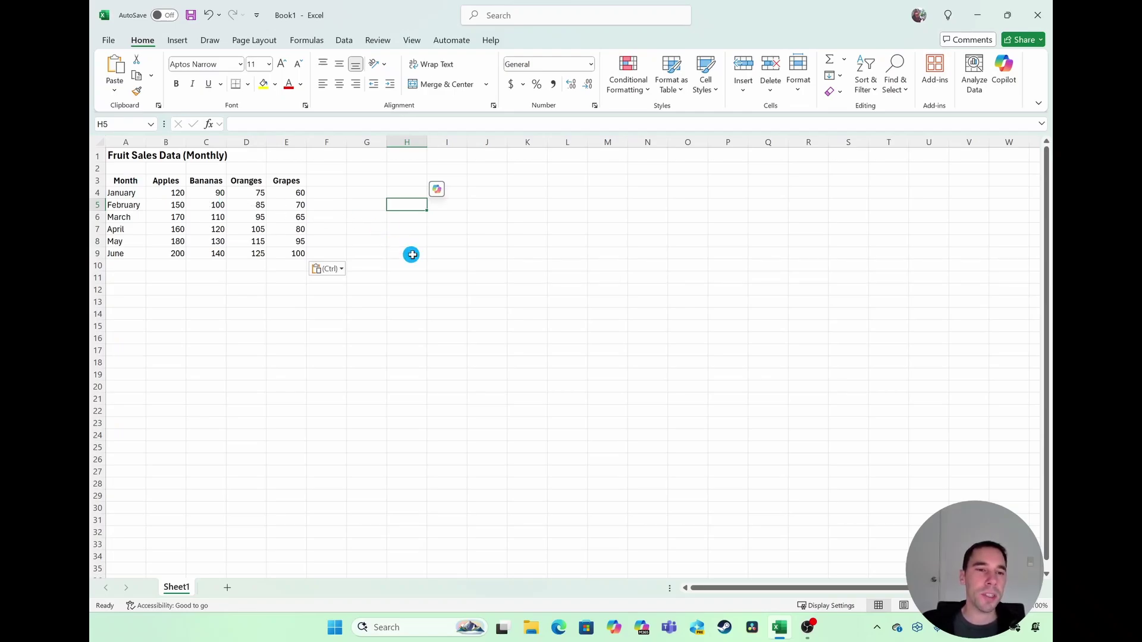
# - Format A3:E9 as a table with headers using the first Light style, creating Table1
pyautogui.moveTo(116, 181); pyautogui.dragTo(299, 251)
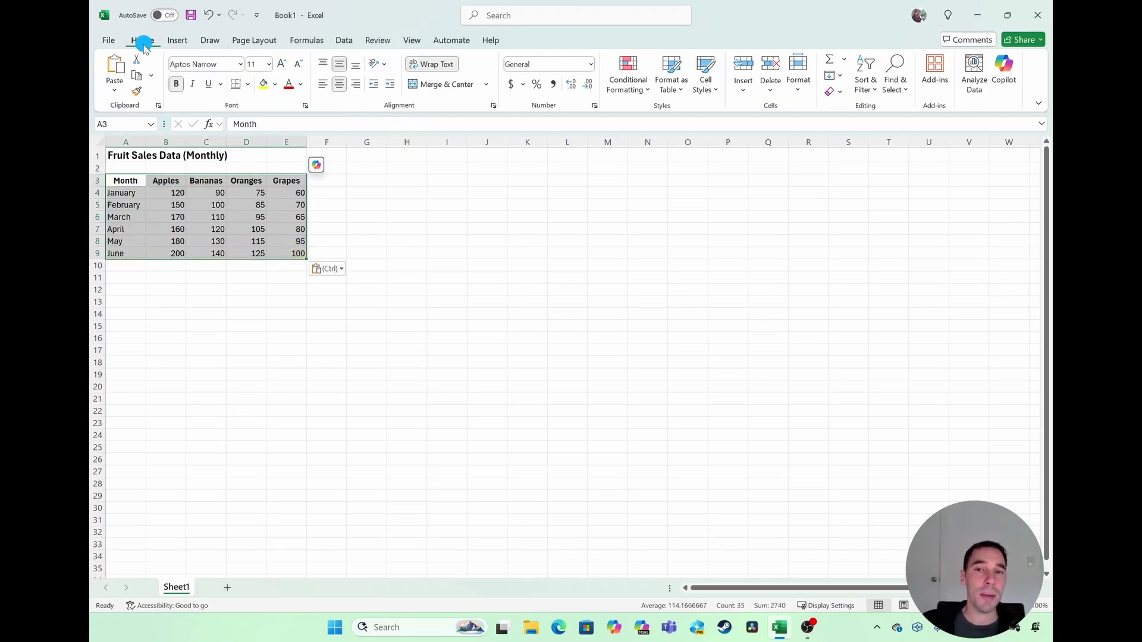
pyautogui.click(678, 92)
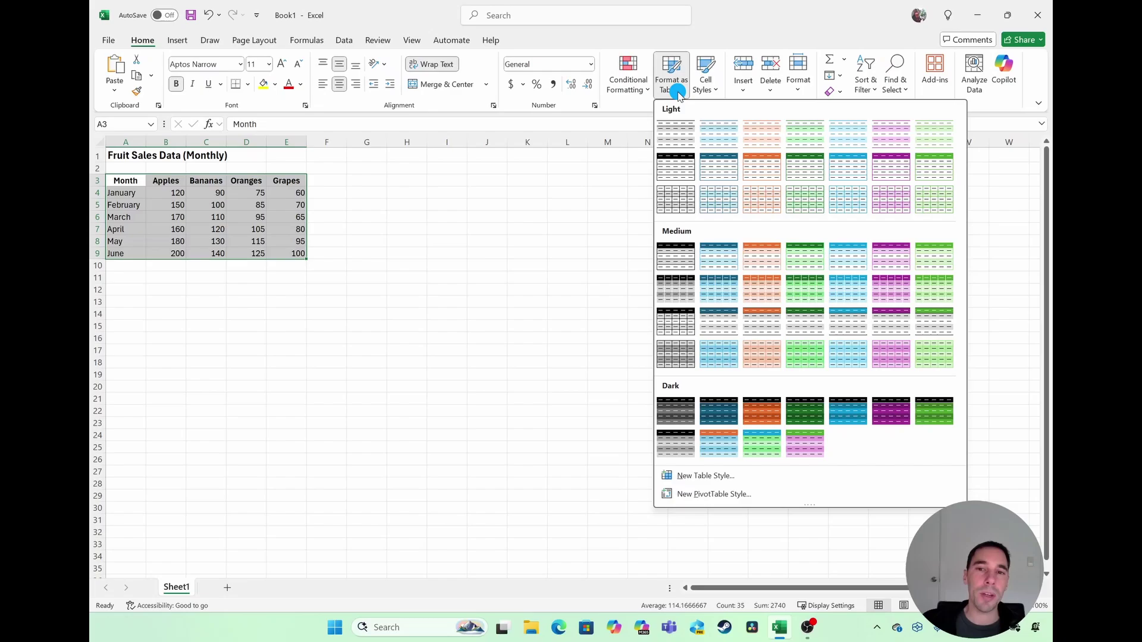
pyautogui.click(678, 132)
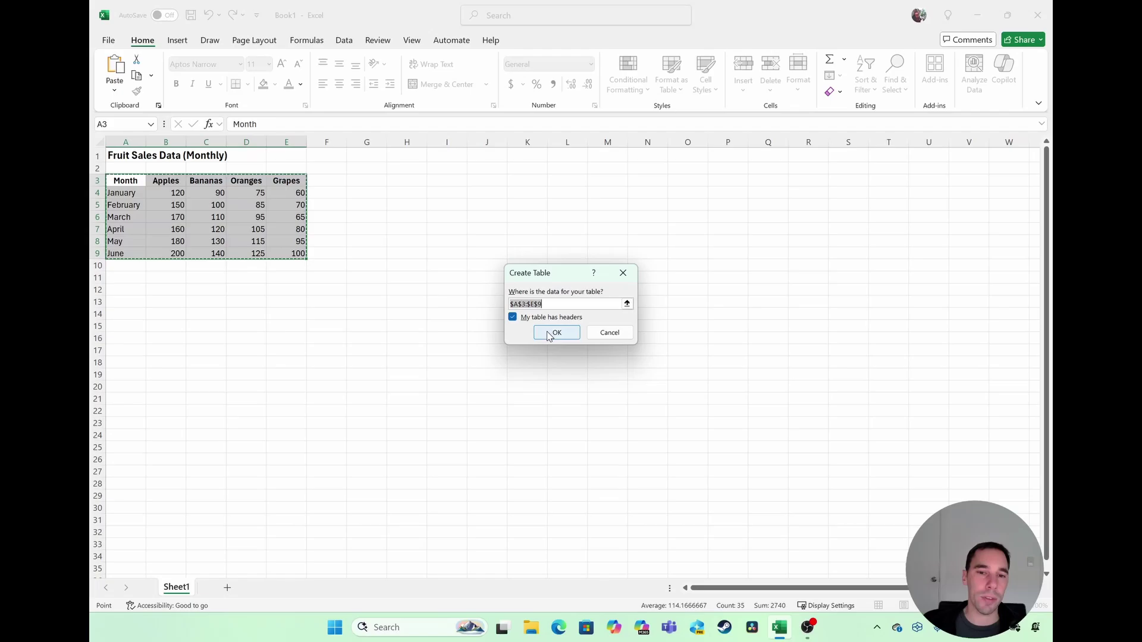
pyautogui.click(548, 335)
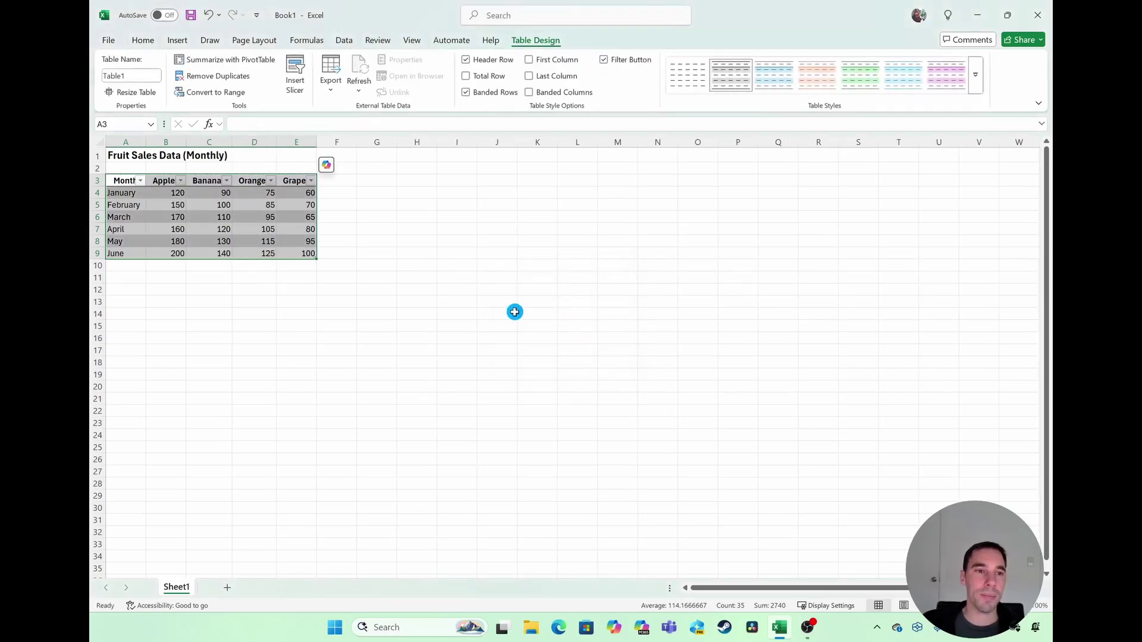
pyautogui.click(515, 312)
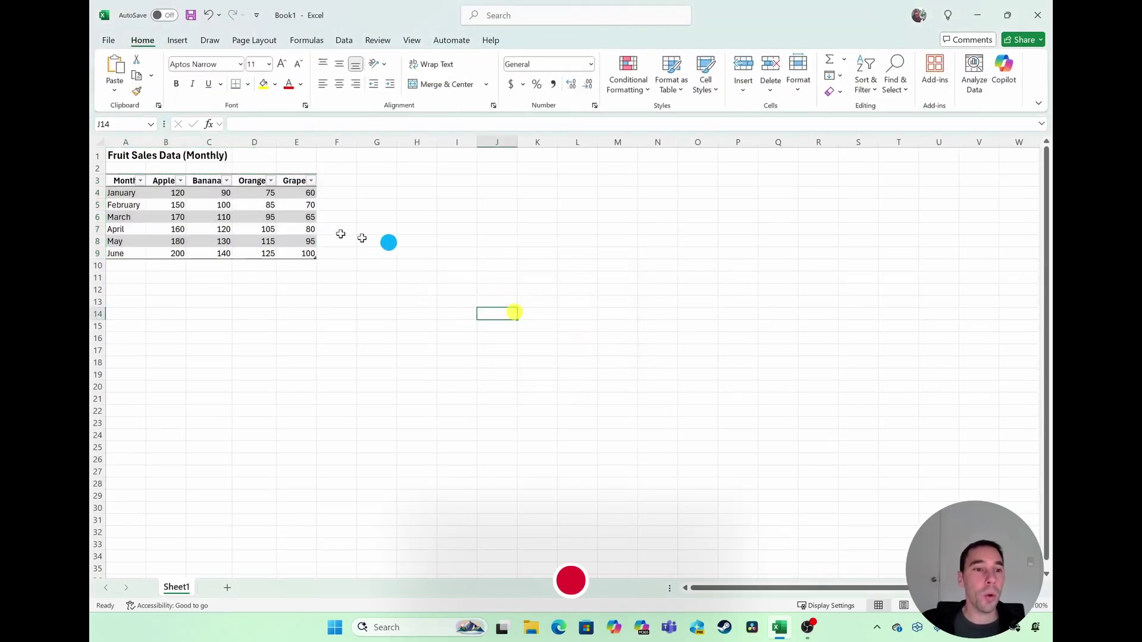
pyautogui.moveTo(121, 181); pyautogui.dragTo(302, 252)
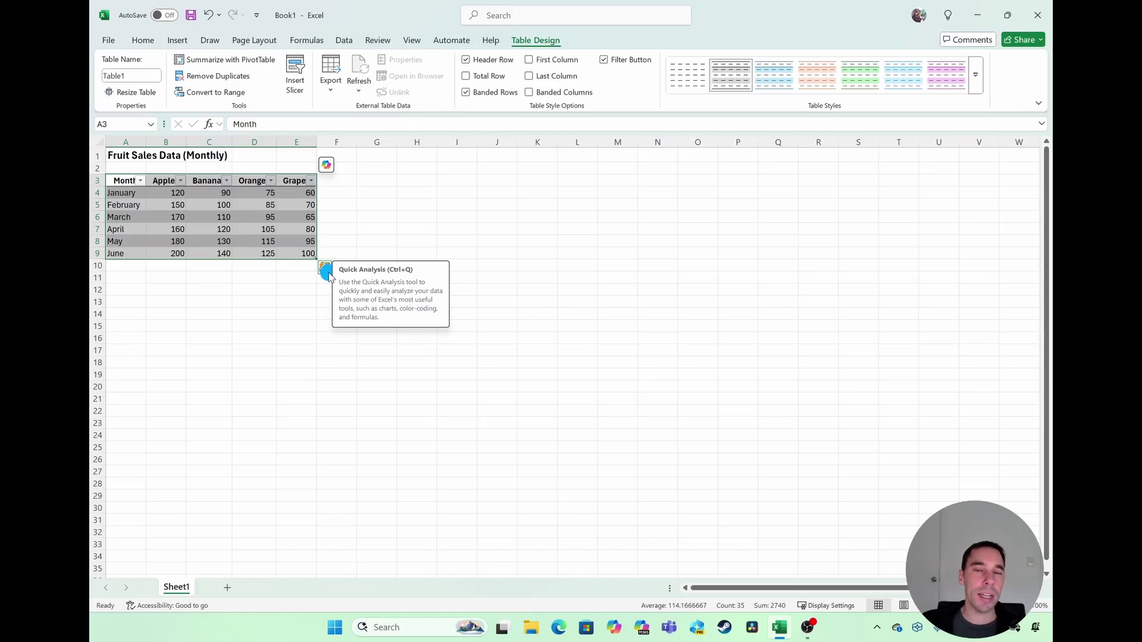
pyautogui.click(326, 270)
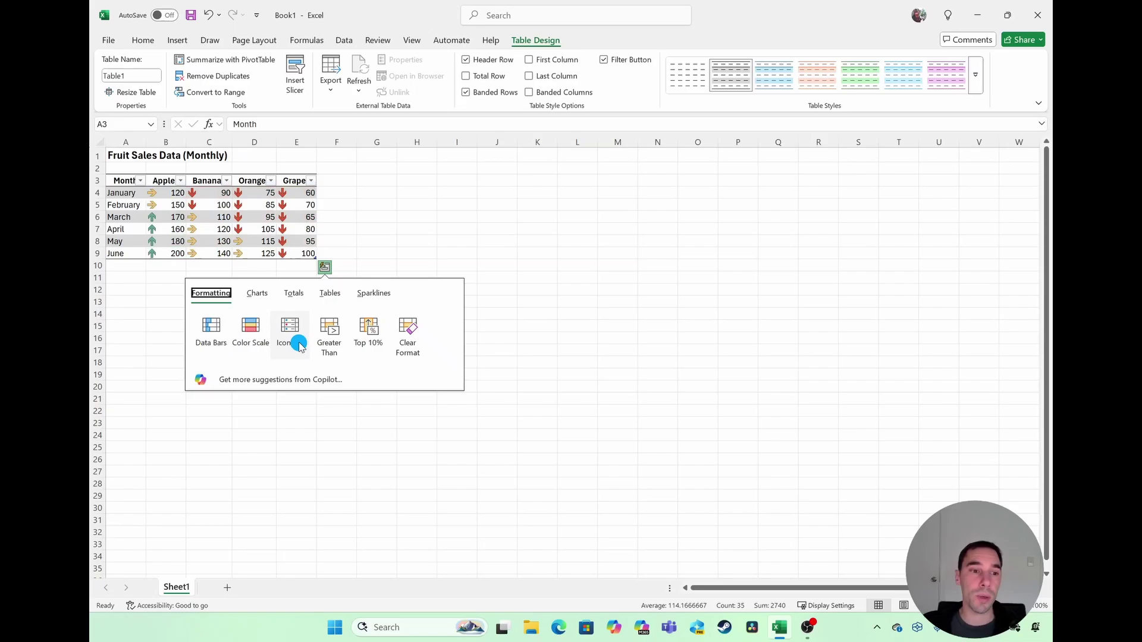
pyautogui.click(261, 297)
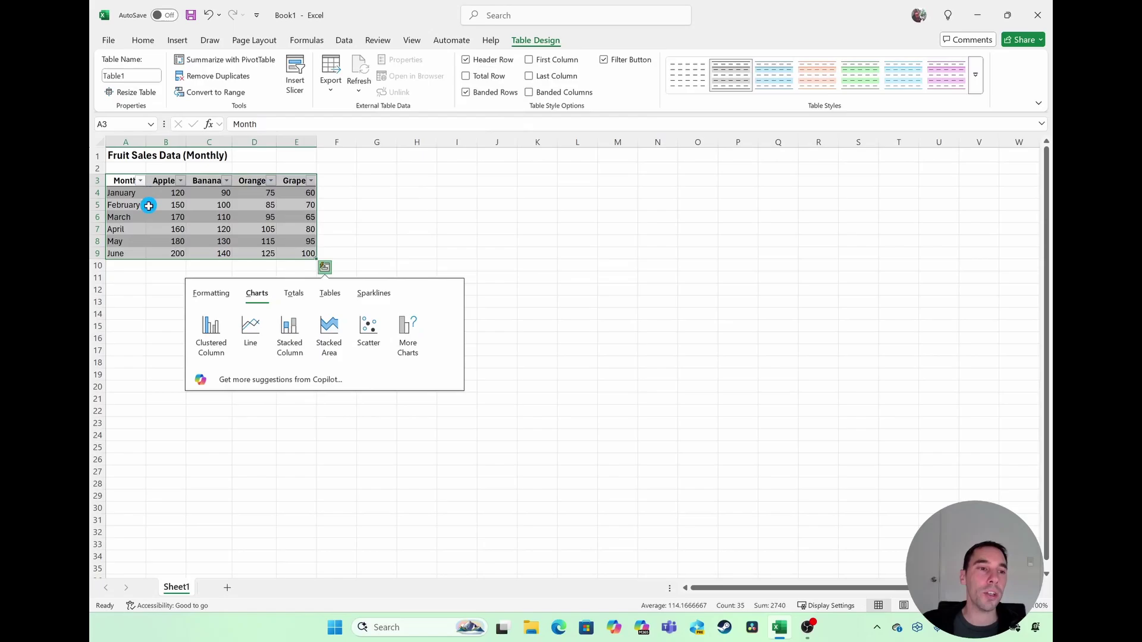
pyautogui.click(127, 180)
pyautogui.moveTo(127, 180); pyautogui.dragTo(308, 254)
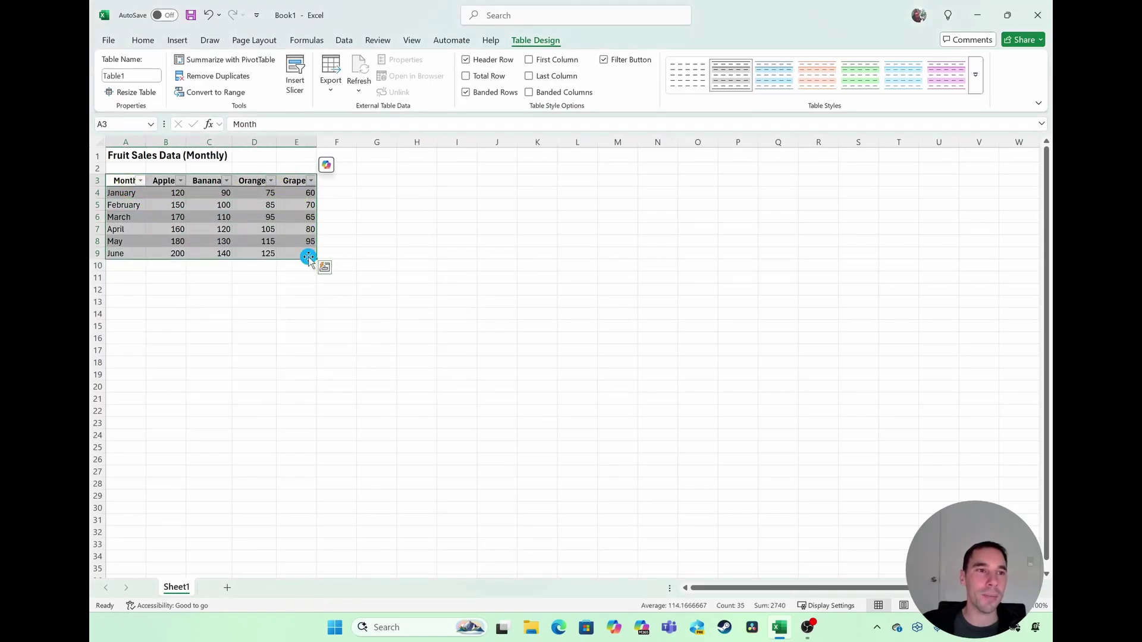
# - Open the full Line chart list from Insert's Line or Area Chart More Line Charts option
pyautogui.click(178, 41)
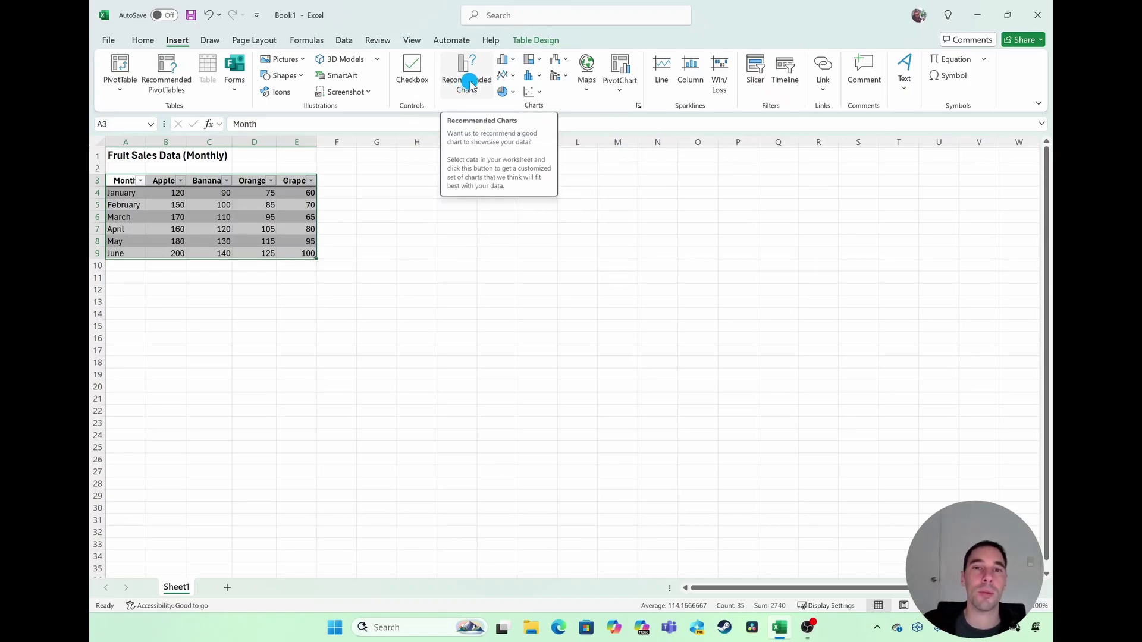
pyautogui.click(511, 76)
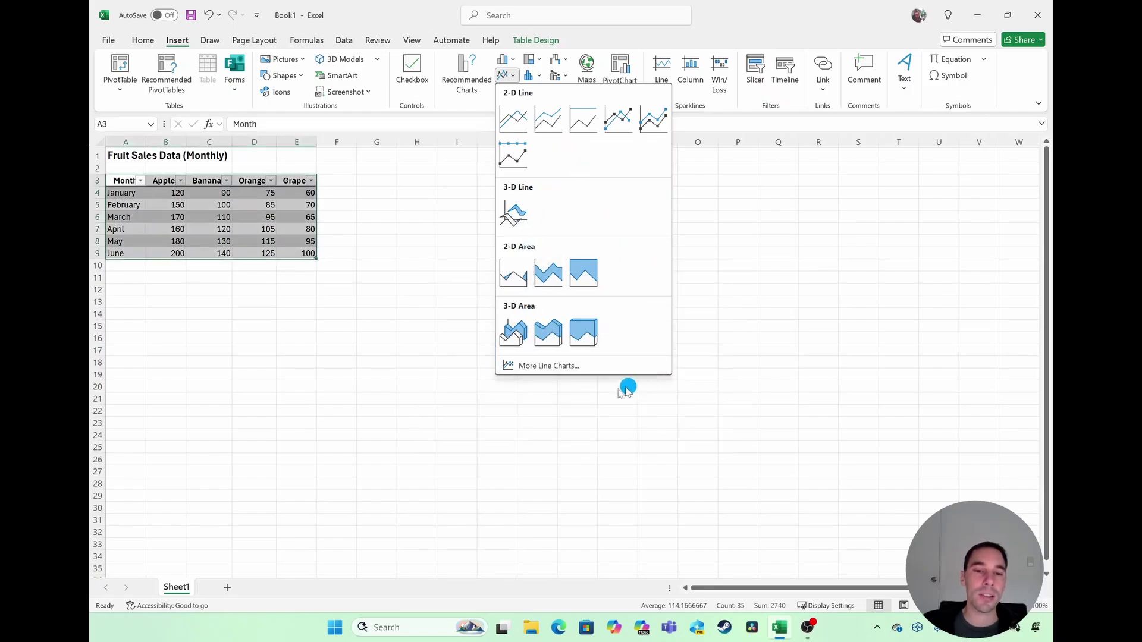
pyautogui.click(574, 368)
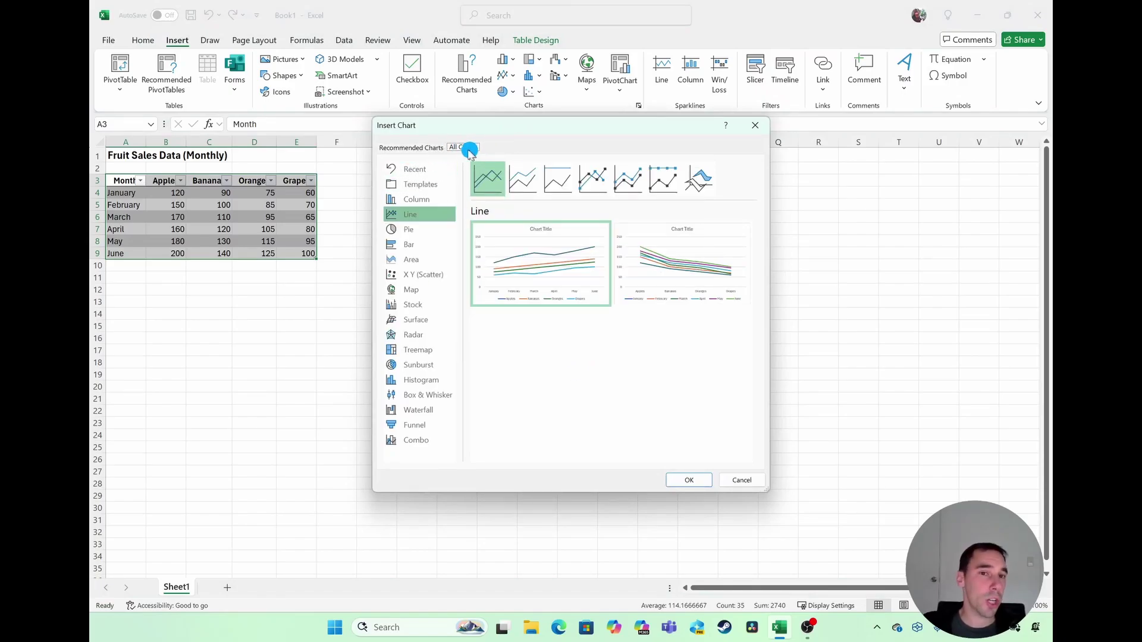
pyautogui.click(428, 148)
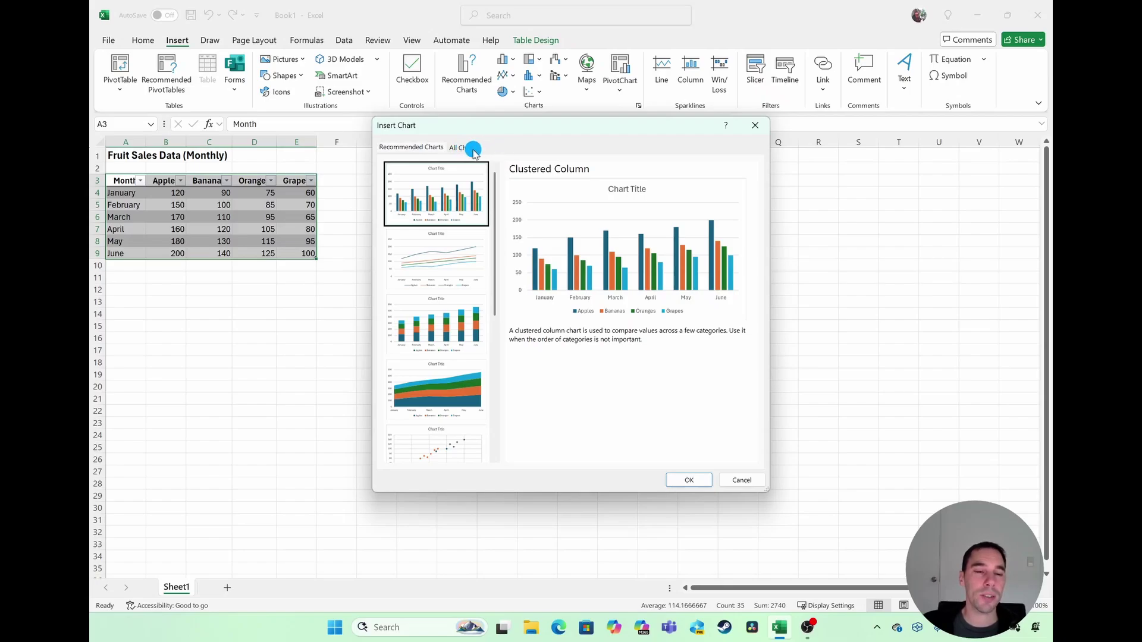
pyautogui.click(473, 150)
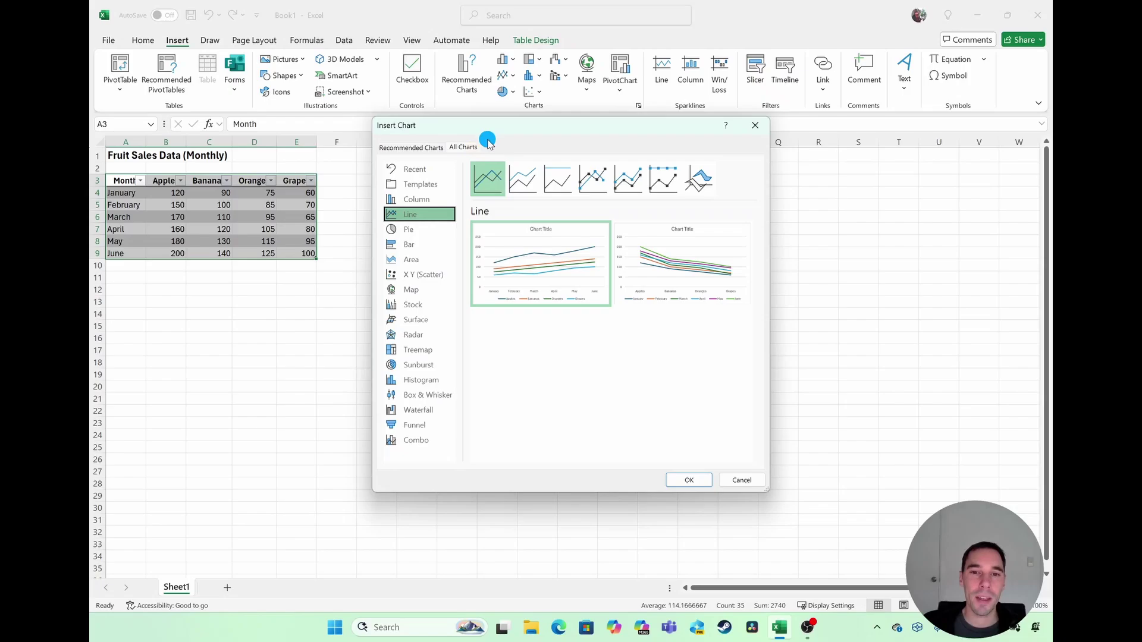
pyautogui.click(523, 179)
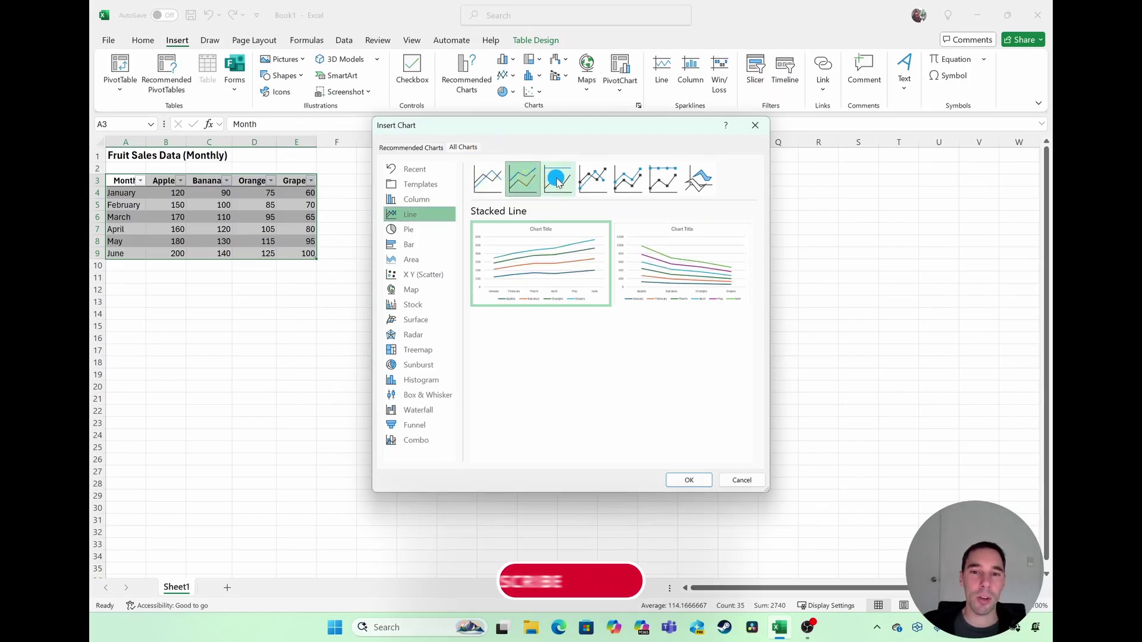
pyautogui.click(558, 178)
pyautogui.click(592, 178)
pyautogui.click(628, 179)
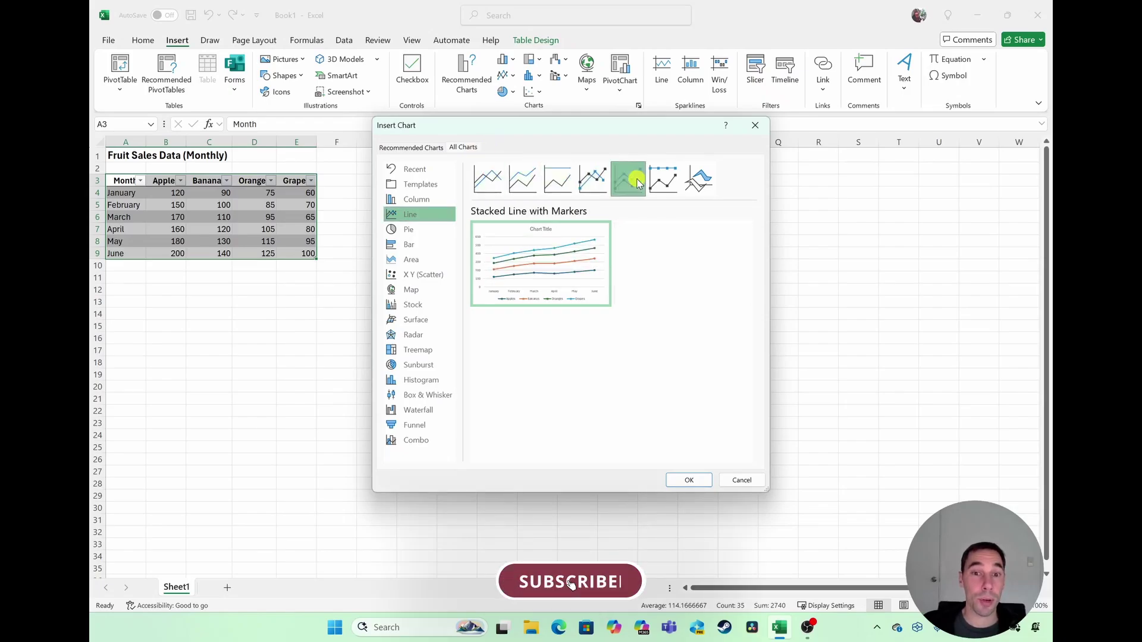
pyautogui.click(669, 179)
pyautogui.click(700, 179)
pyautogui.click(488, 180)
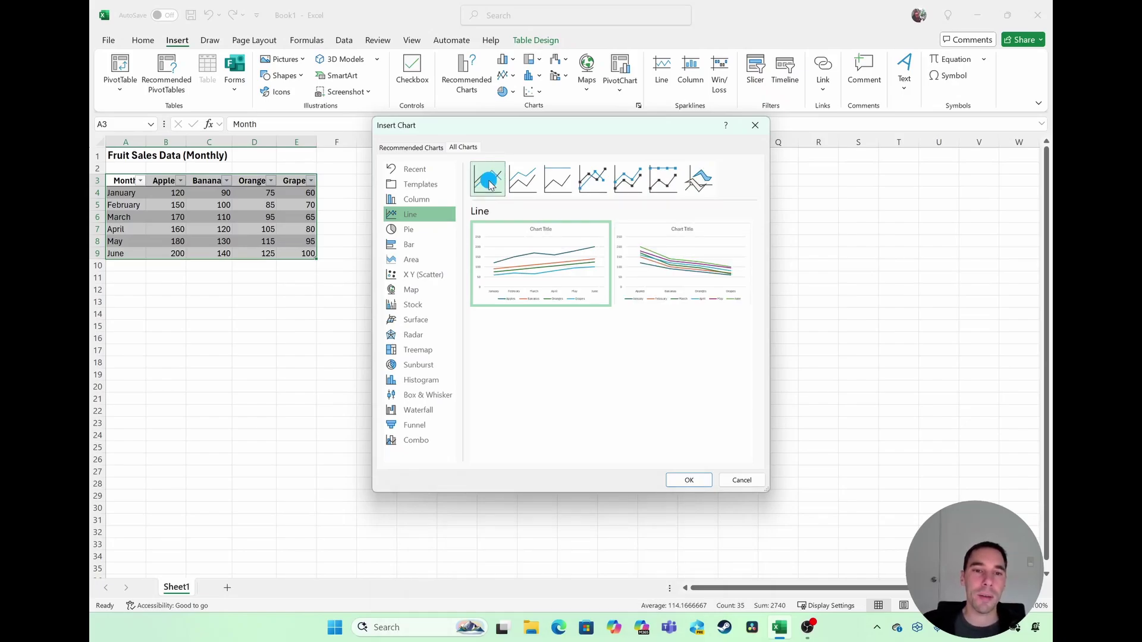
pyautogui.click(513, 182)
pyautogui.click(502, 182)
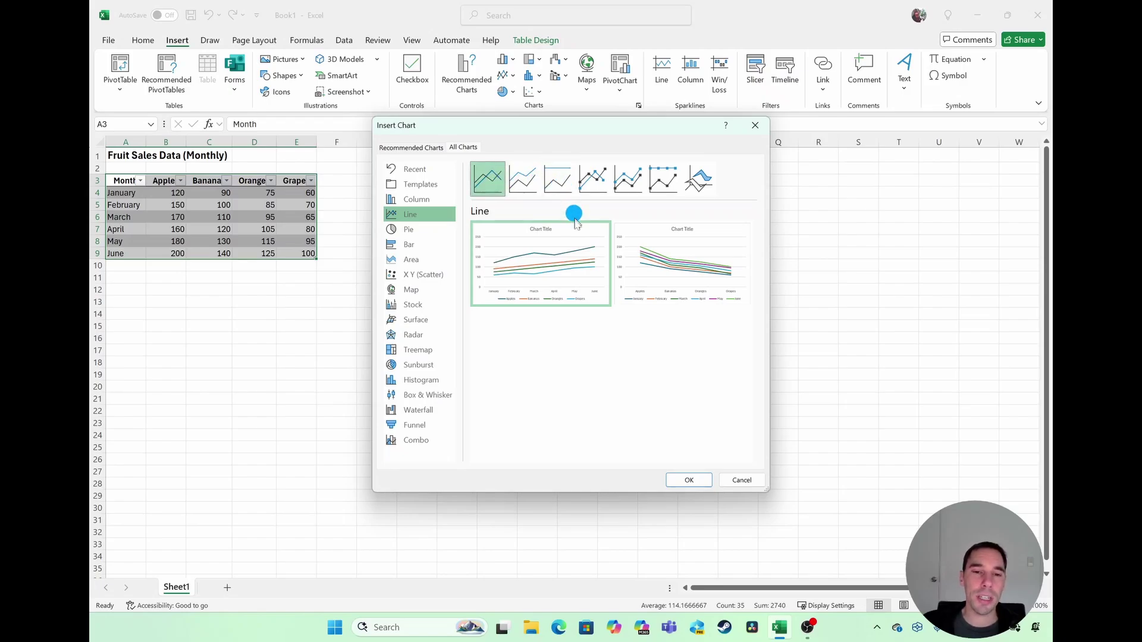
pyautogui.moveTo(571, 244)
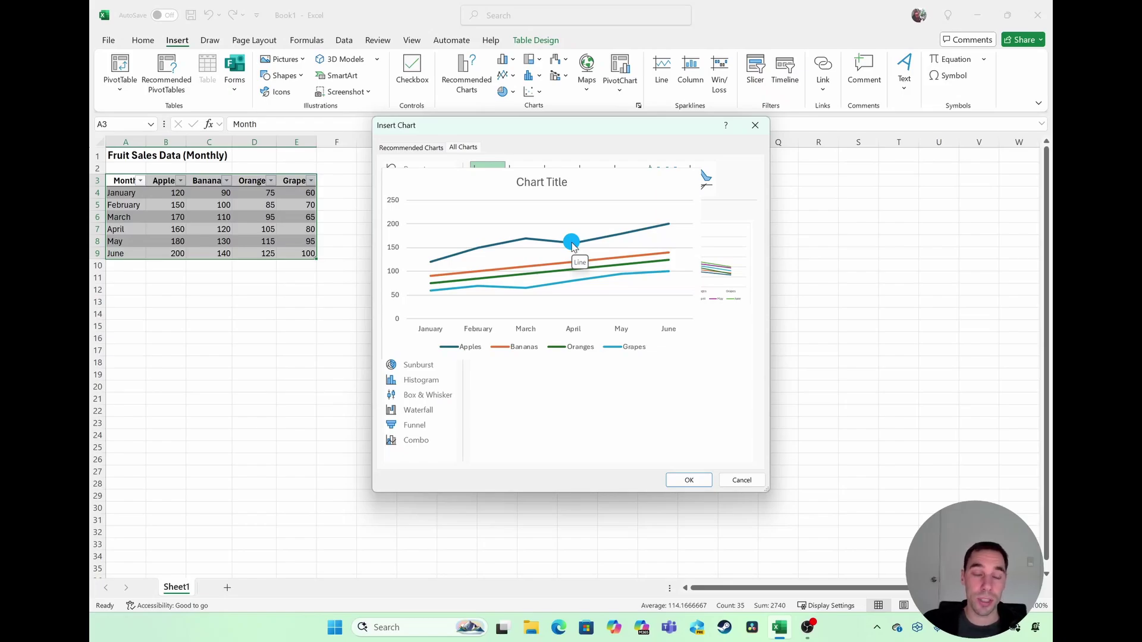
pyautogui.moveTo(720, 231)
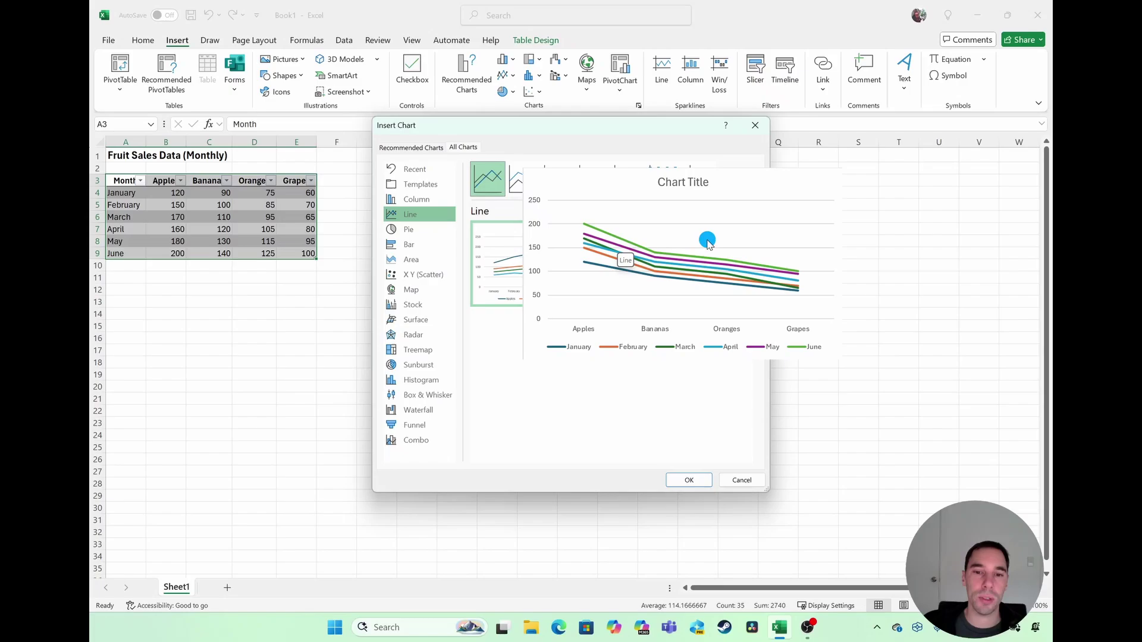
pyautogui.moveTo(544, 269)
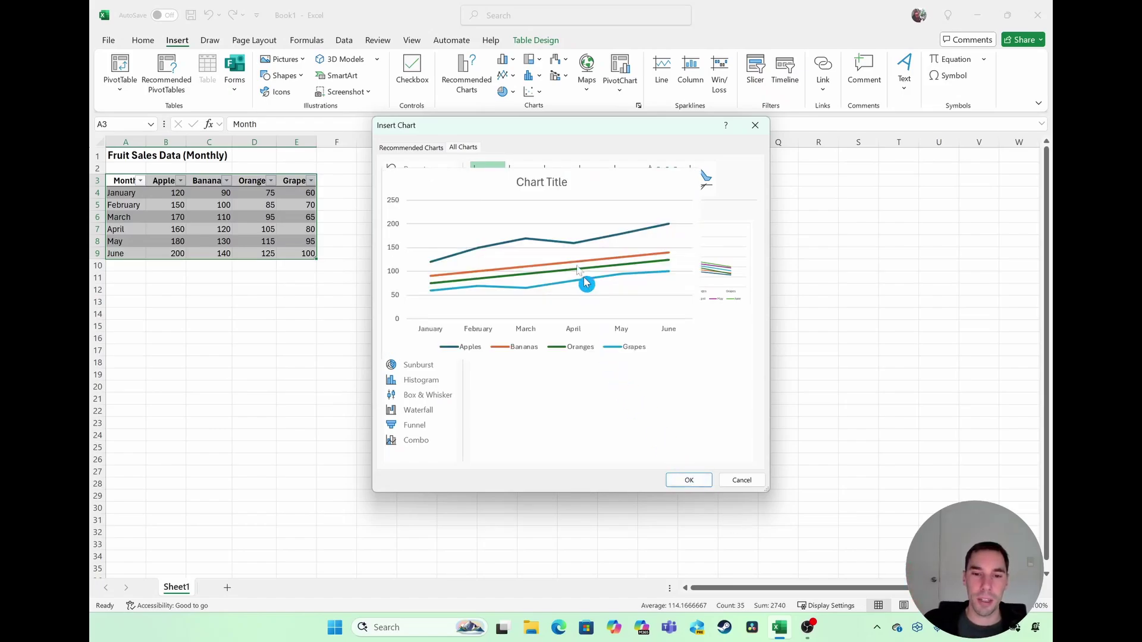
# - Insert the plain line chart, place it enlarged beside the table, and select its title text
pyautogui.click(690, 481)
pyautogui.moveTo(553, 339)
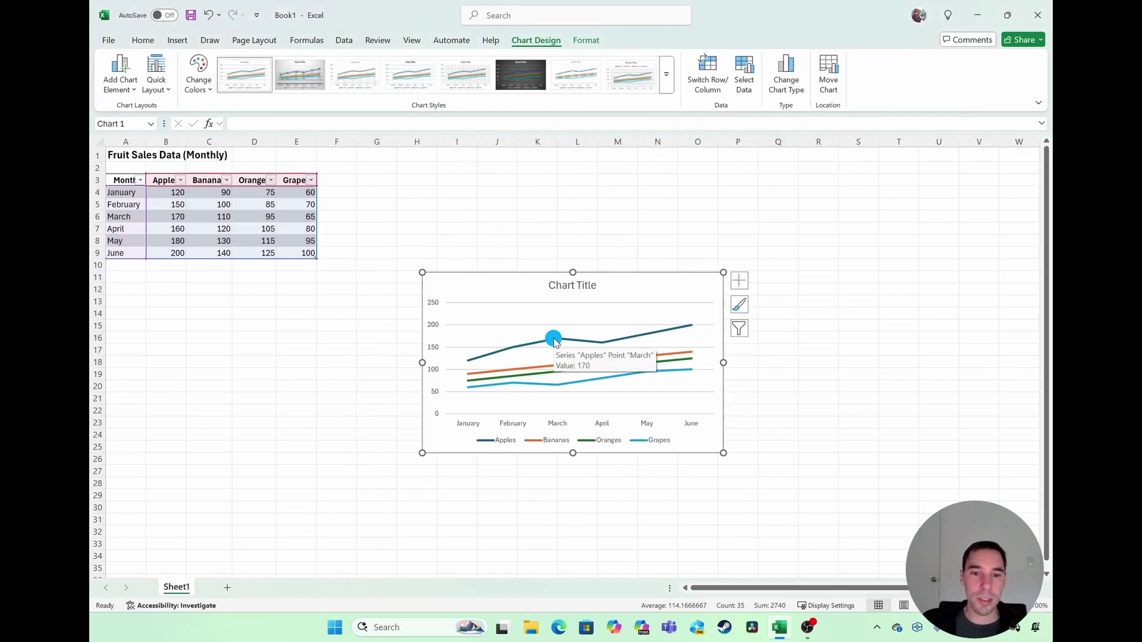
pyautogui.moveTo(650, 288); pyautogui.dragTo(576, 212)
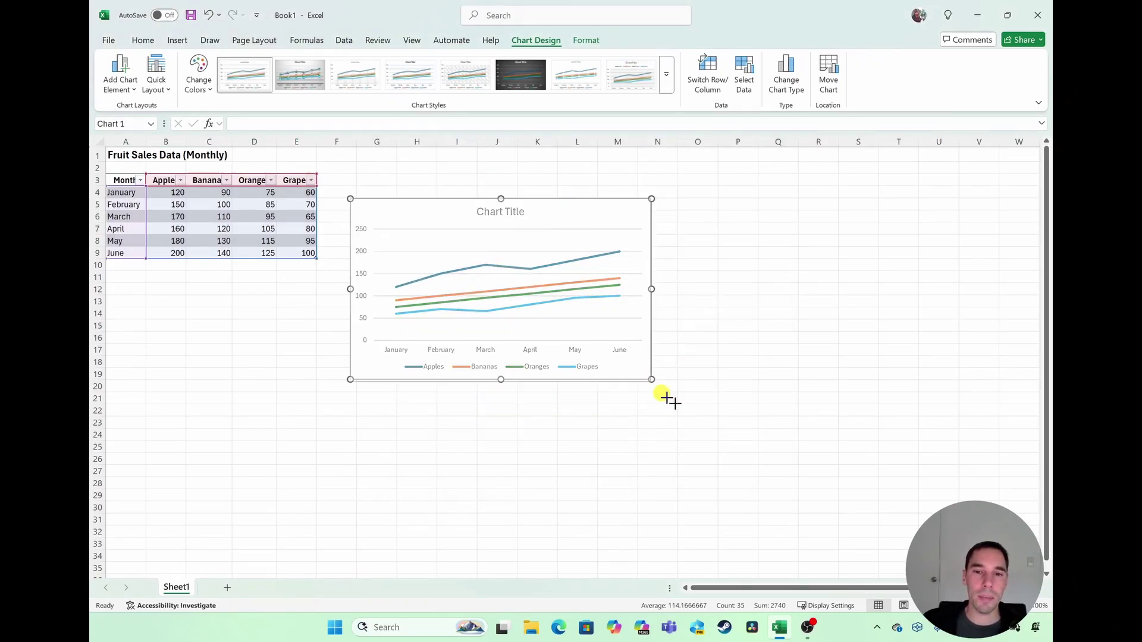
pyautogui.moveTo(654, 381); pyautogui.dragTo(955, 536)
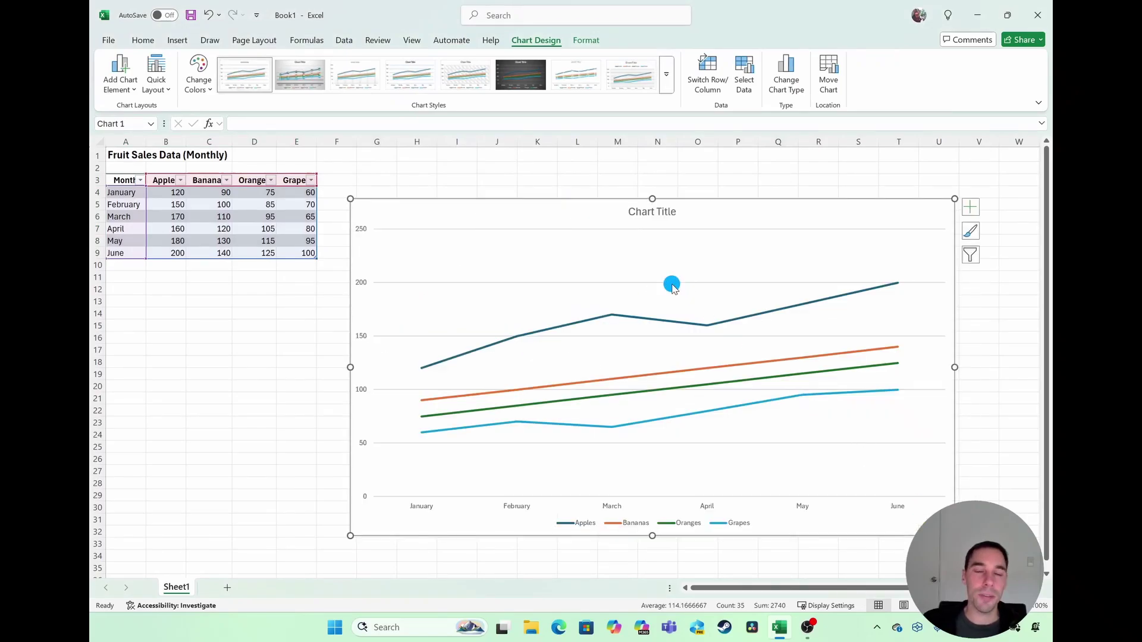
pyautogui.doubleClick(666, 213)
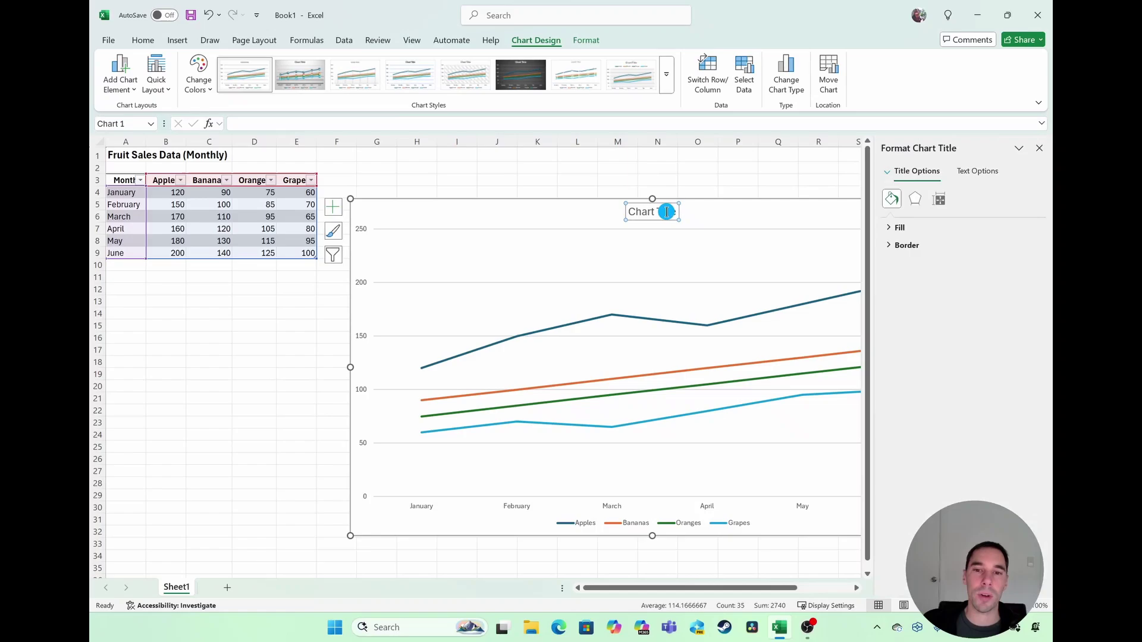
pyautogui.doubleClick(649, 212)
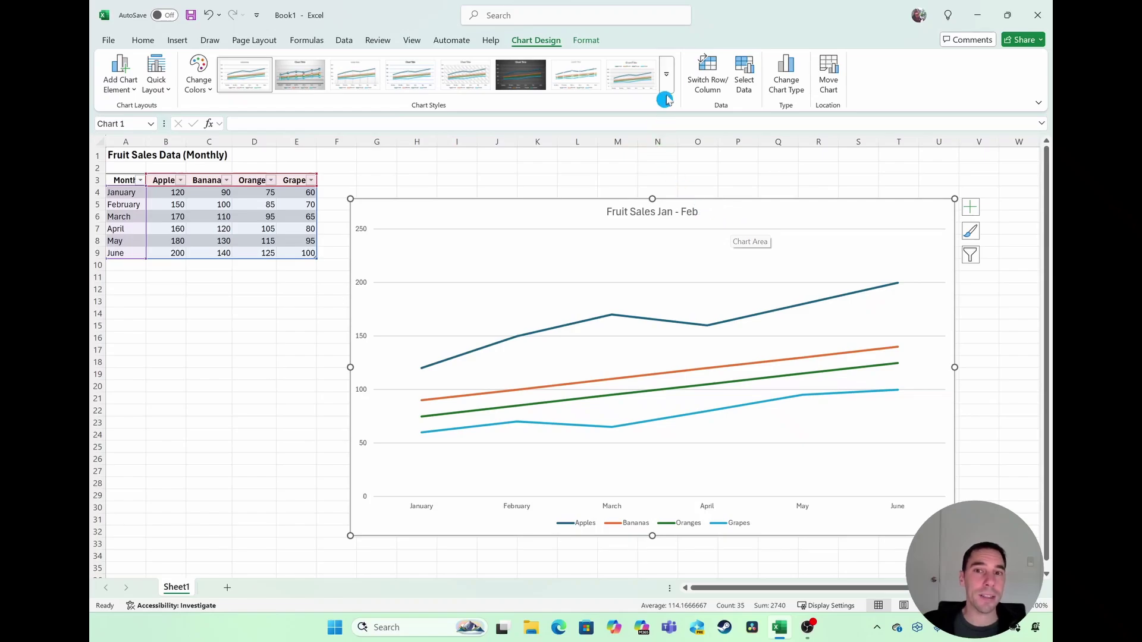
# - Apply chart Style 2 and the second Colorful palette of blue, green, purple and navy
pyautogui.click(666, 74)
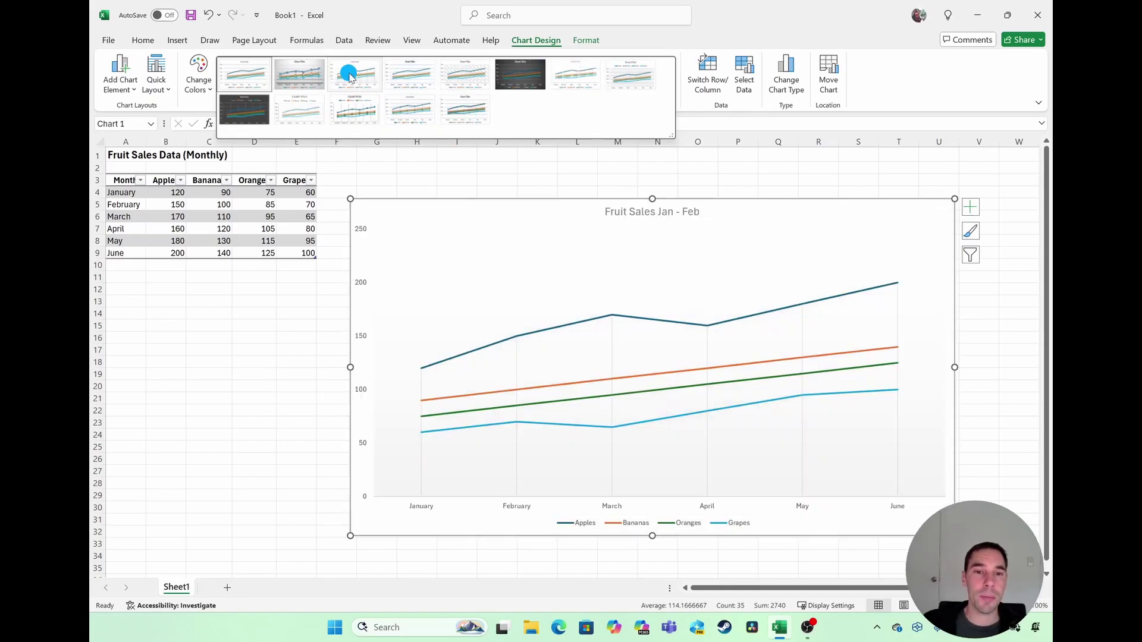
pyautogui.click(297, 72)
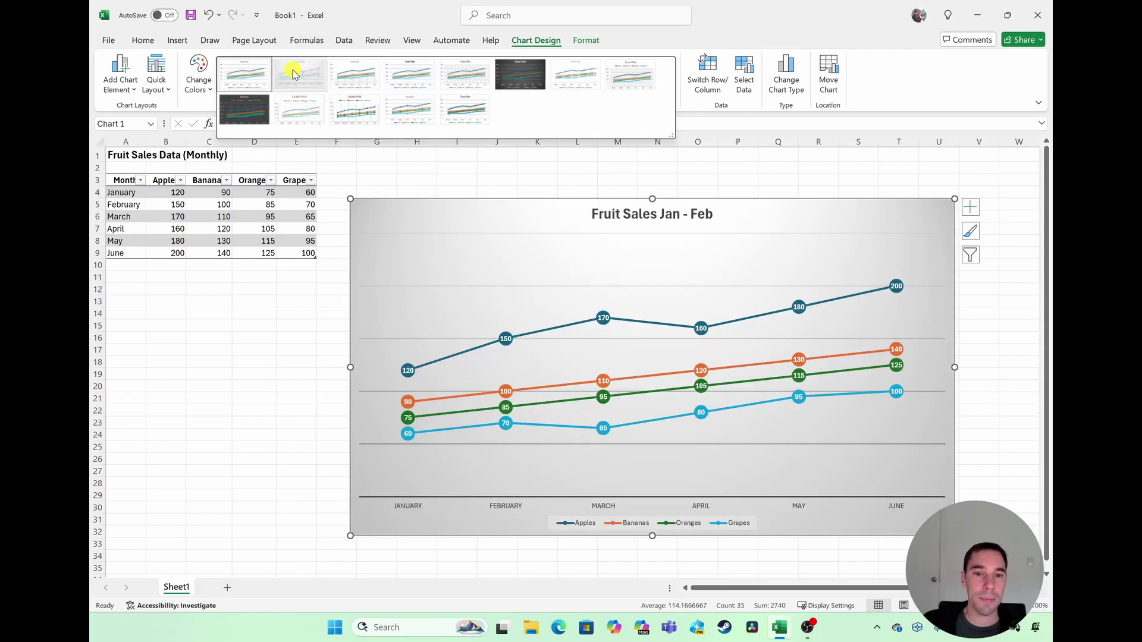
pyautogui.click(201, 87)
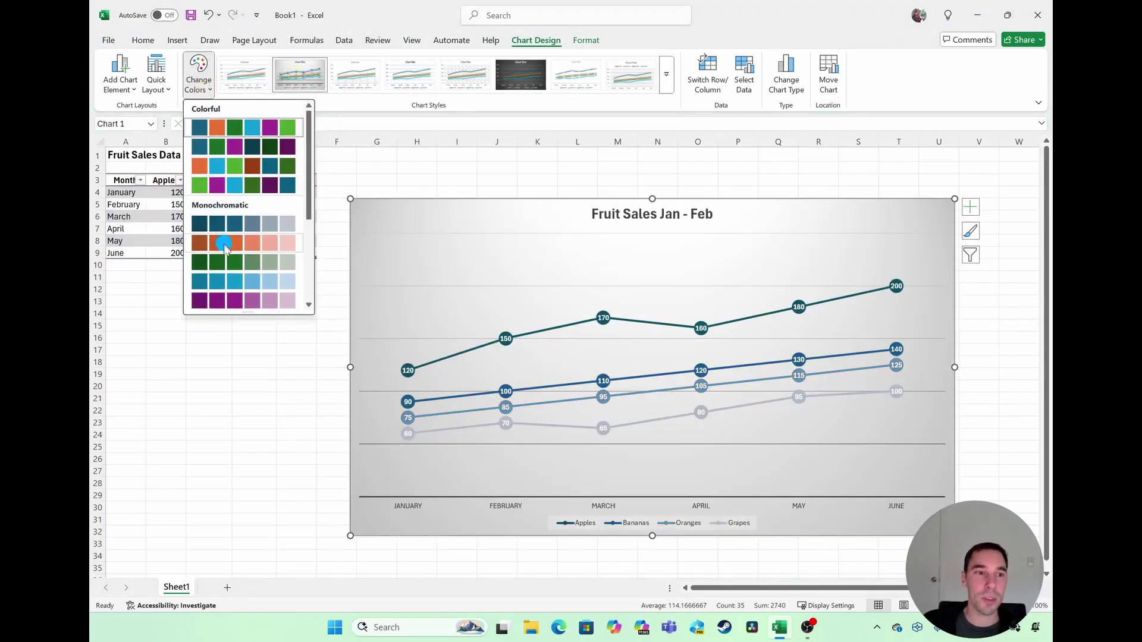
pyautogui.click(217, 148)
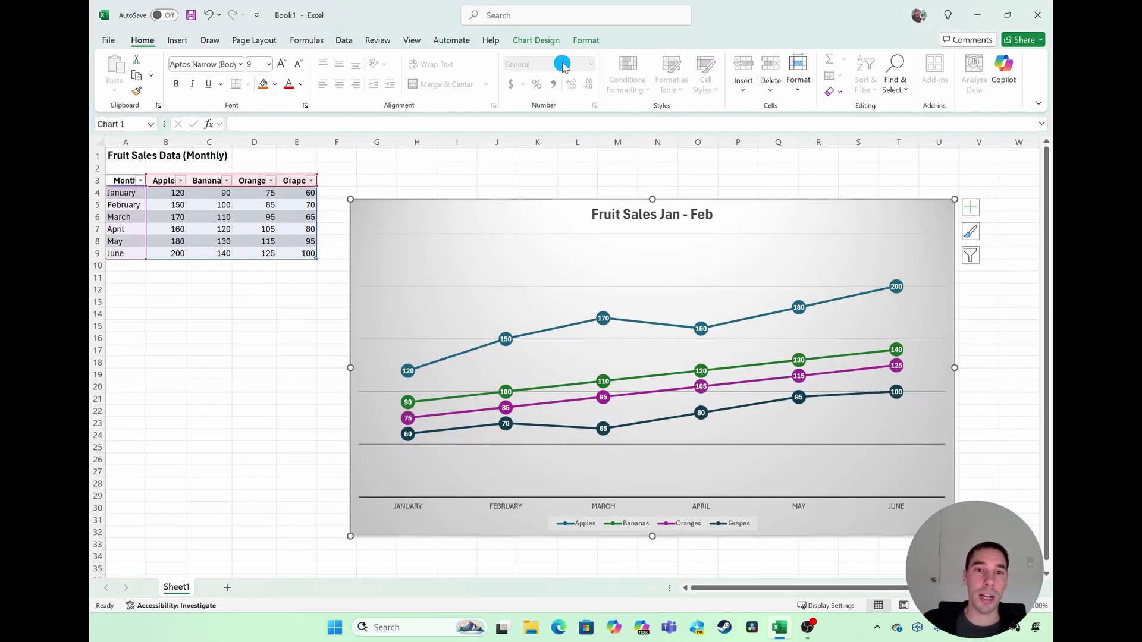
# - Switch the chart's rows and columns, then switch back so months run along the axis
pyautogui.click(537, 40)
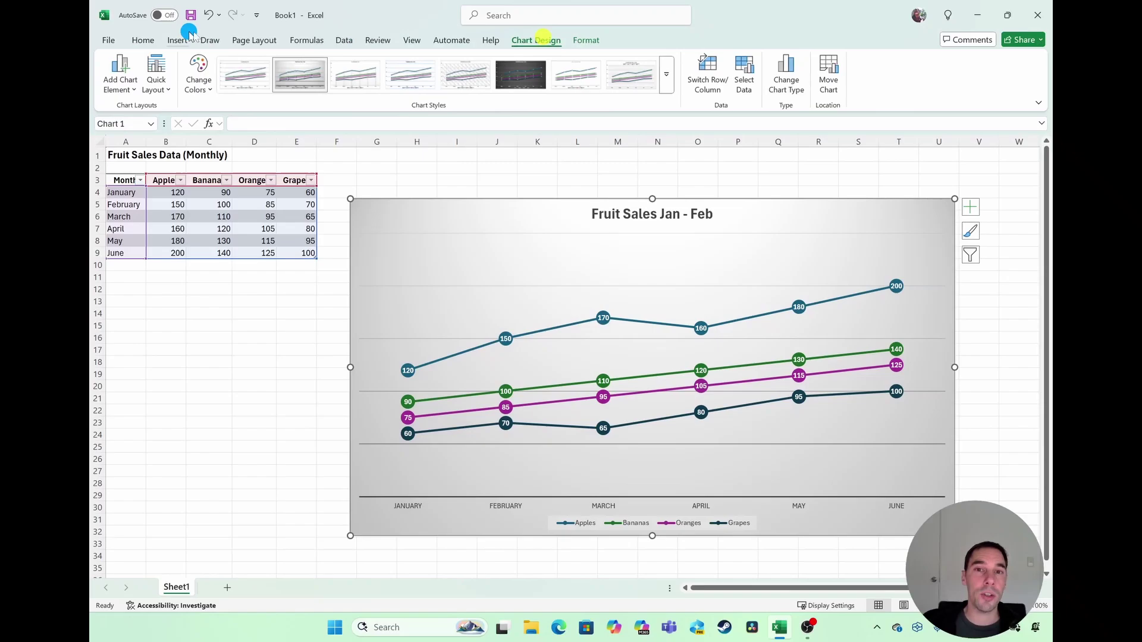
pyautogui.click(714, 82)
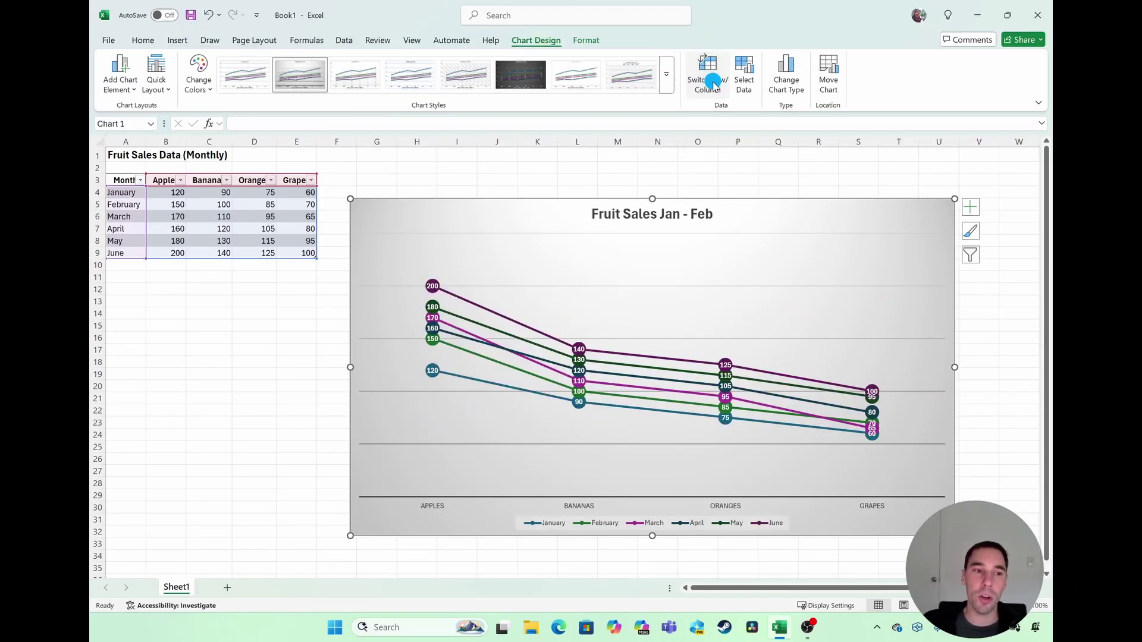
pyautogui.click(714, 83)
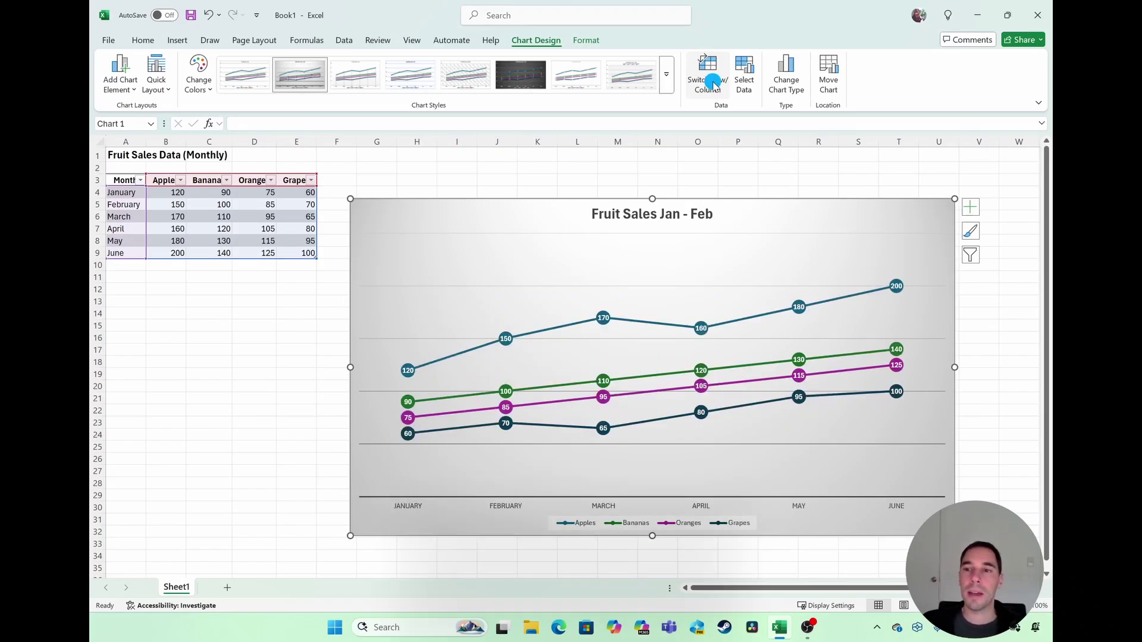
pyautogui.click(975, 209)
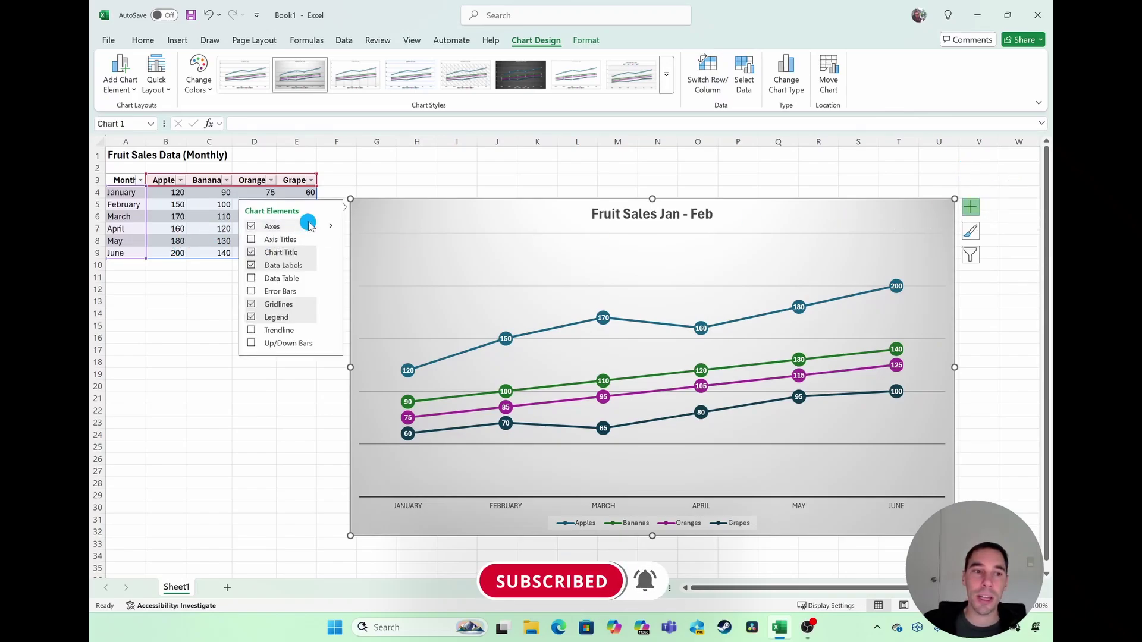
pyautogui.click(251, 240)
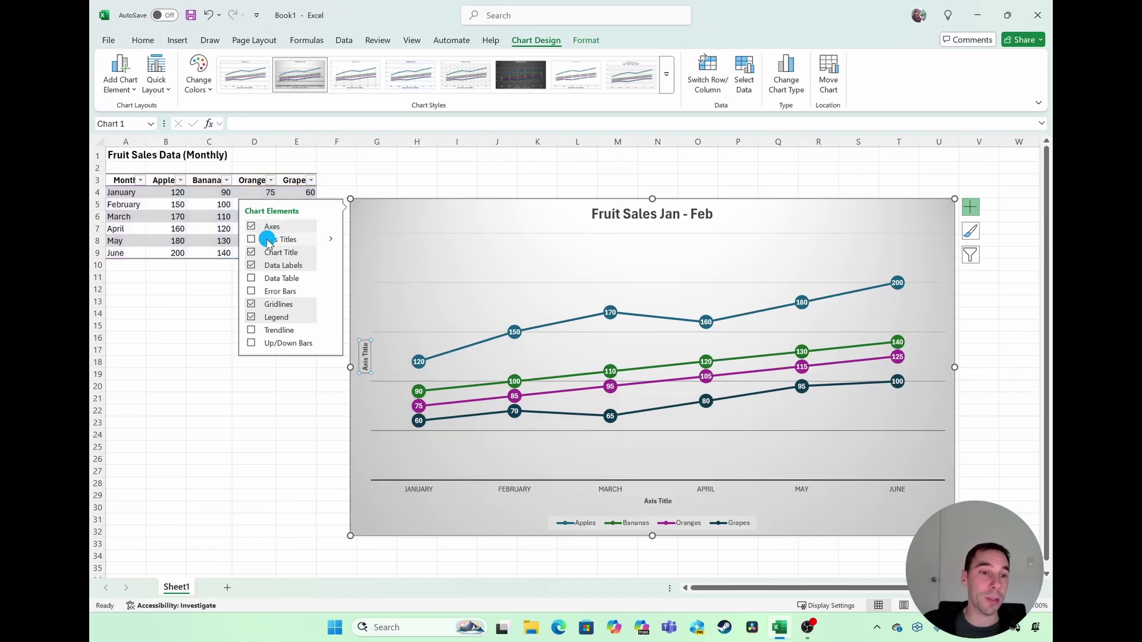
pyautogui.click(252, 239)
pyautogui.click(252, 253)
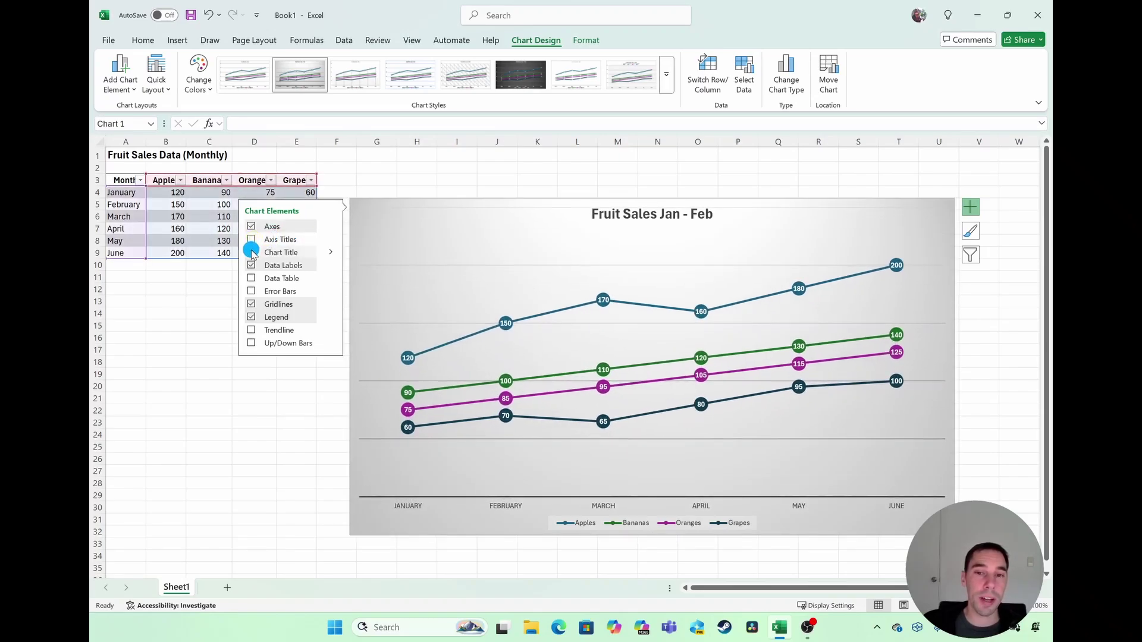
pyautogui.click(253, 252)
pyautogui.click(252, 227)
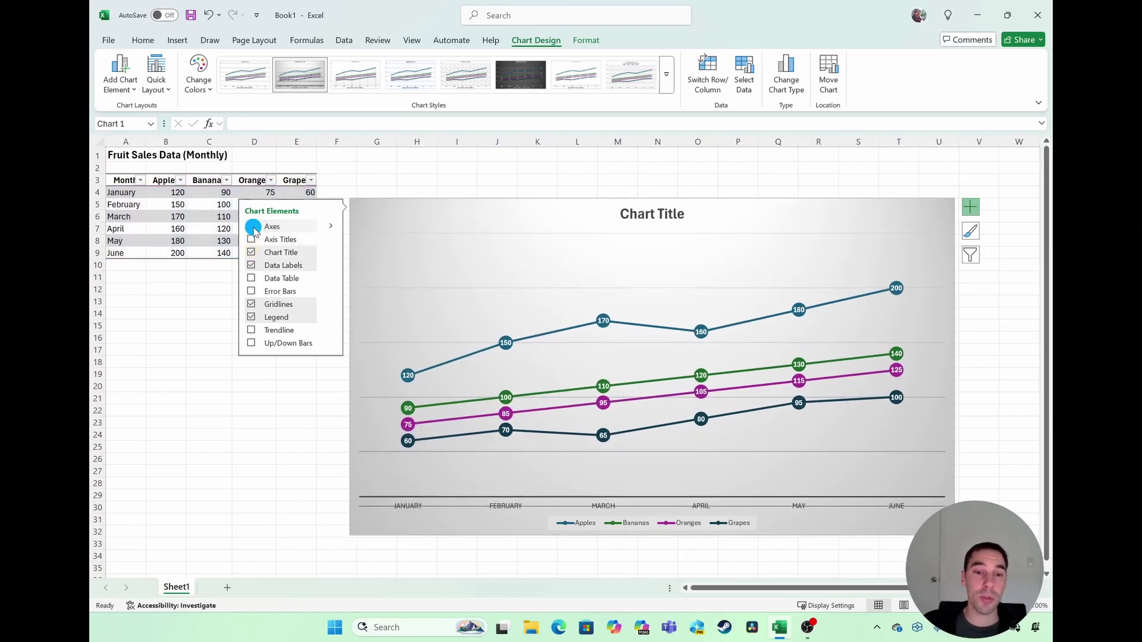
pyautogui.click(253, 226)
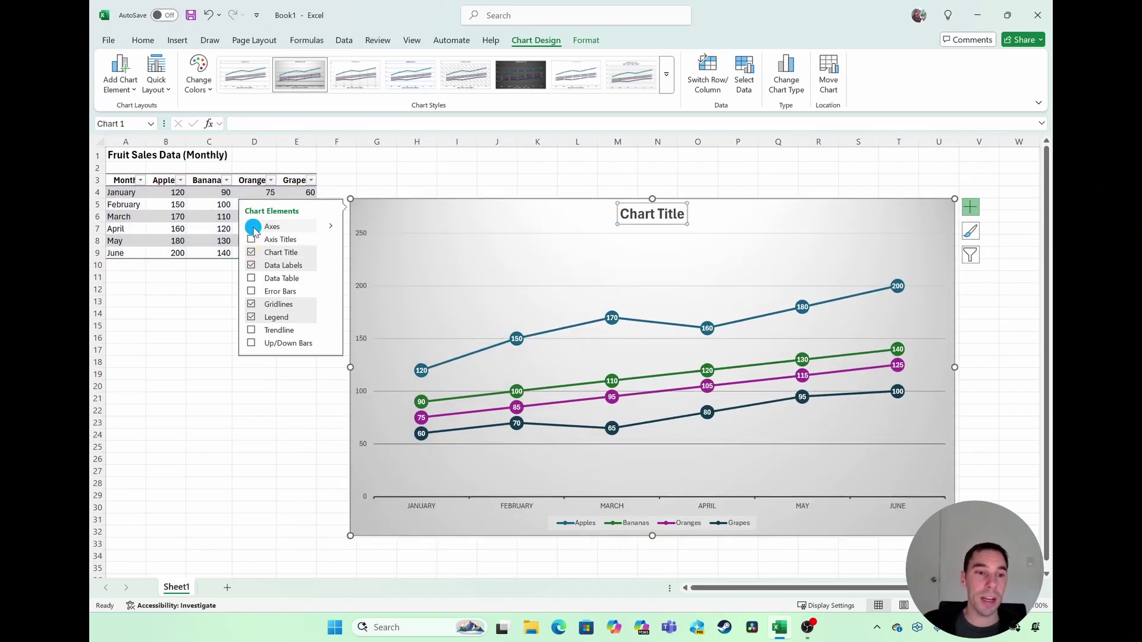
pyautogui.click(252, 279)
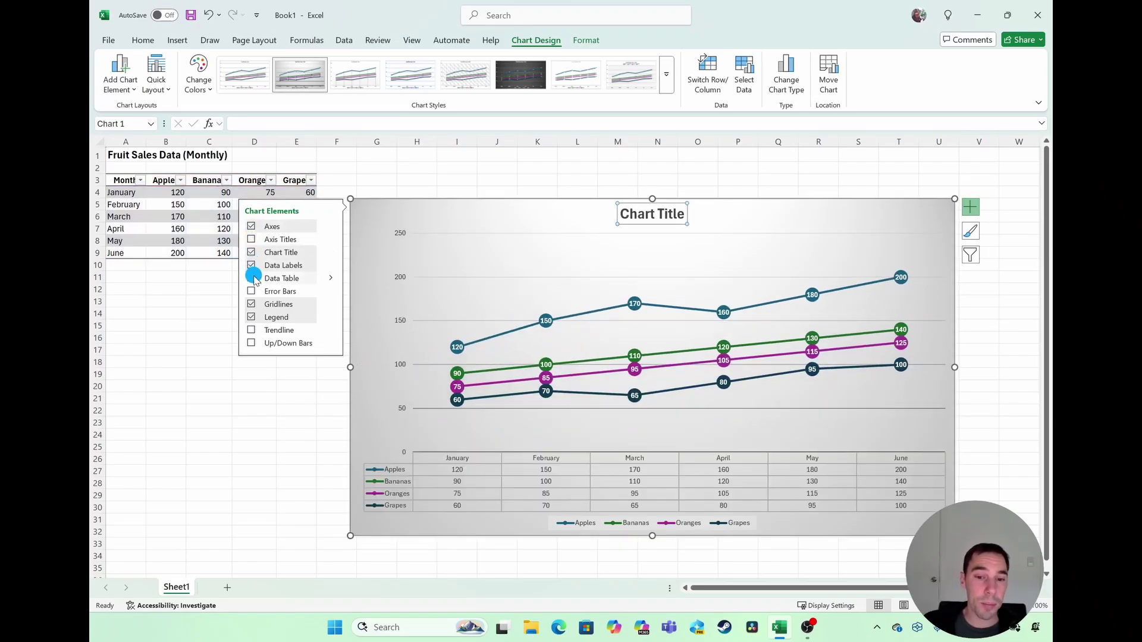
pyautogui.click(253, 278)
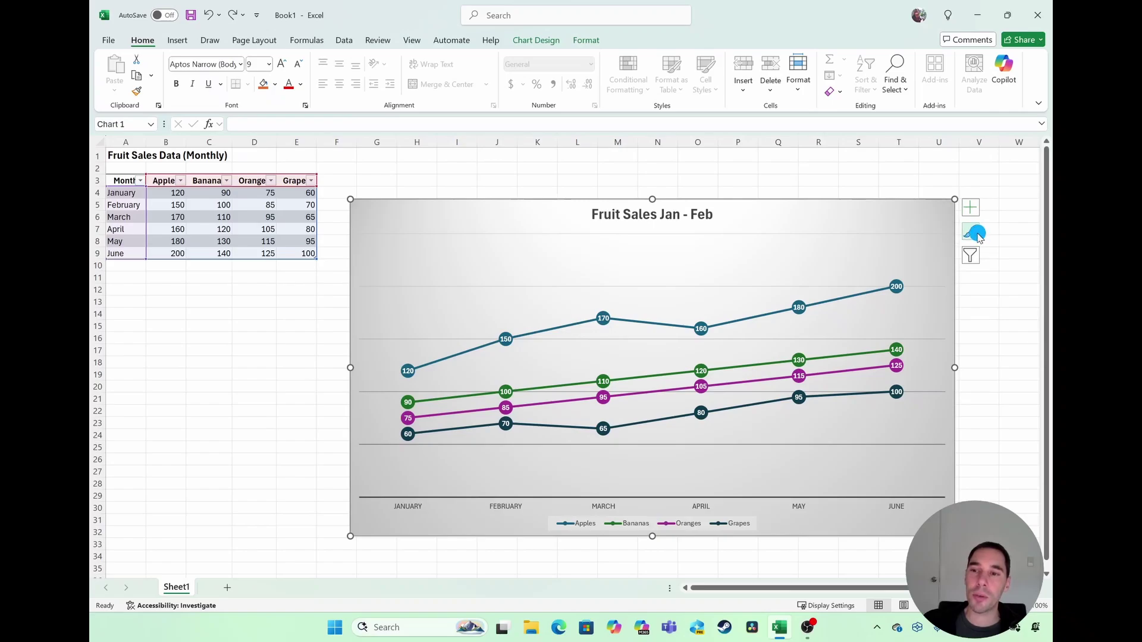
# - Browse the Chart Styles flyout's Style and Color palettes
pyautogui.click(978, 232)
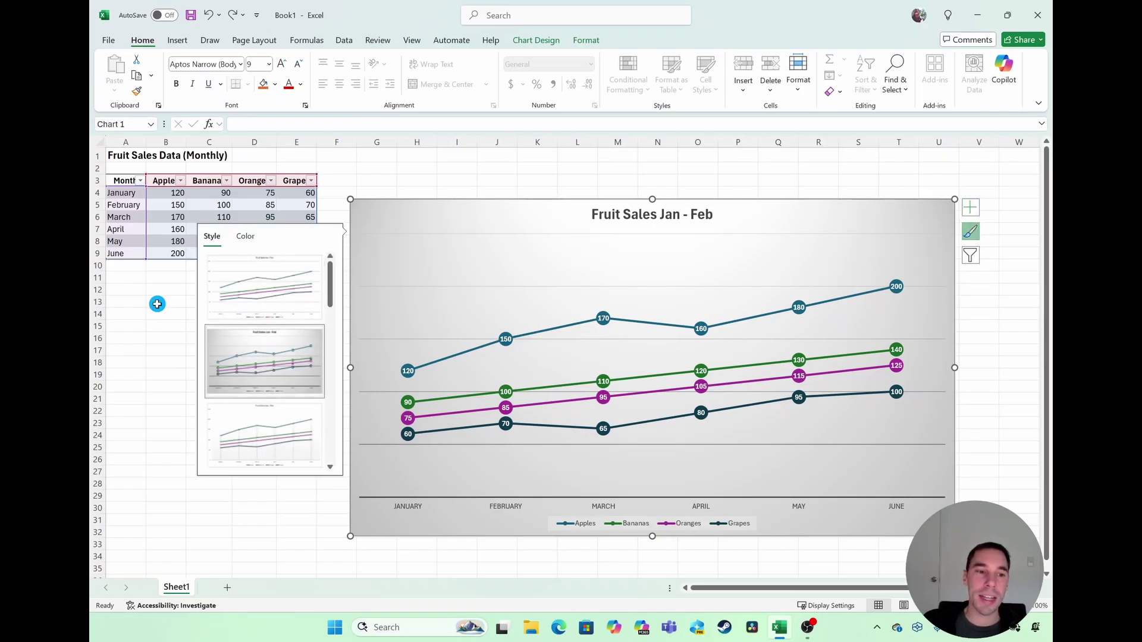
pyautogui.moveTo(329, 281)
pyautogui.mouseDown()
pyautogui.moveTo(340, 344)
pyautogui.moveTo(331, 263)
pyautogui.mouseUp()
pyautogui.click(240, 236)
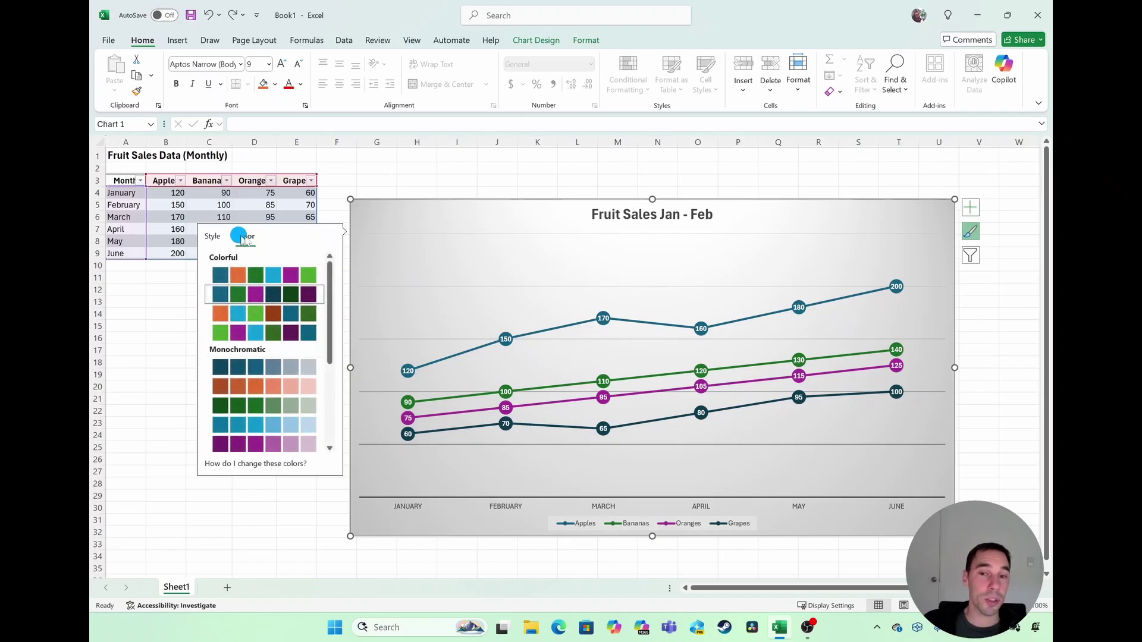
# - Filter the chart to show only Apples and Bananas by excluding Oranges and Grapes
pyautogui.click(975, 258)
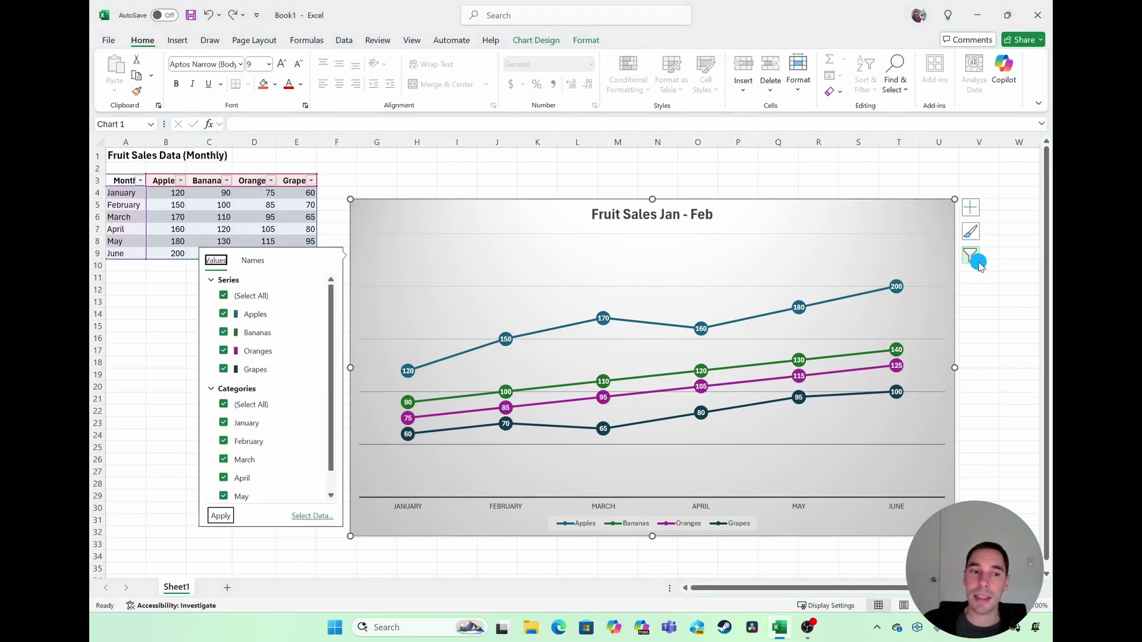
pyautogui.click(314, 262)
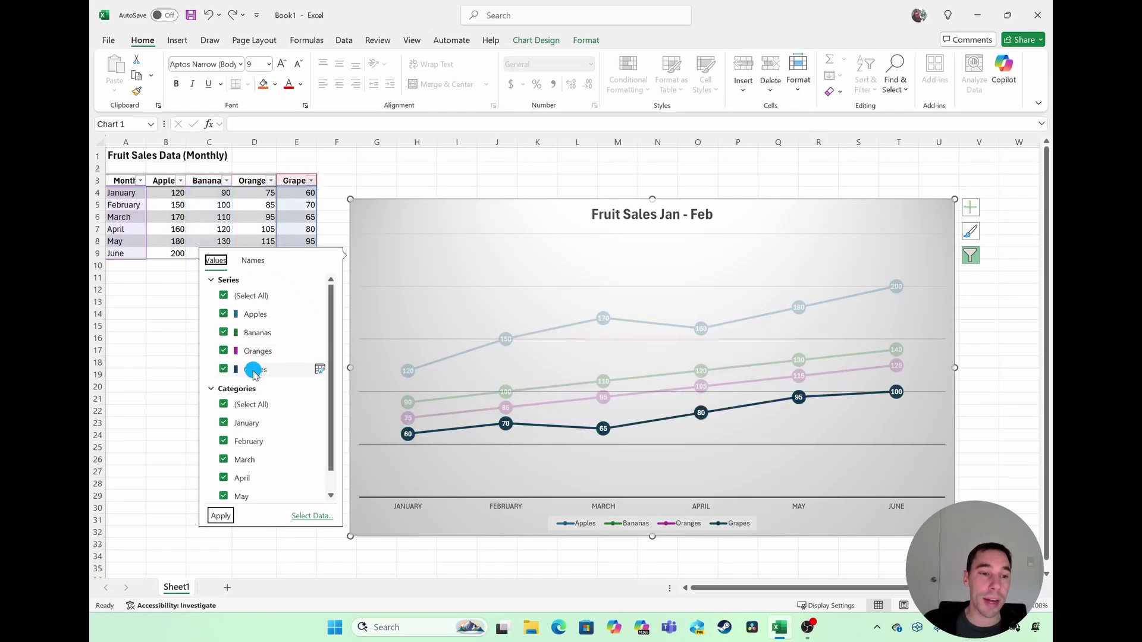
pyautogui.click(225, 352)
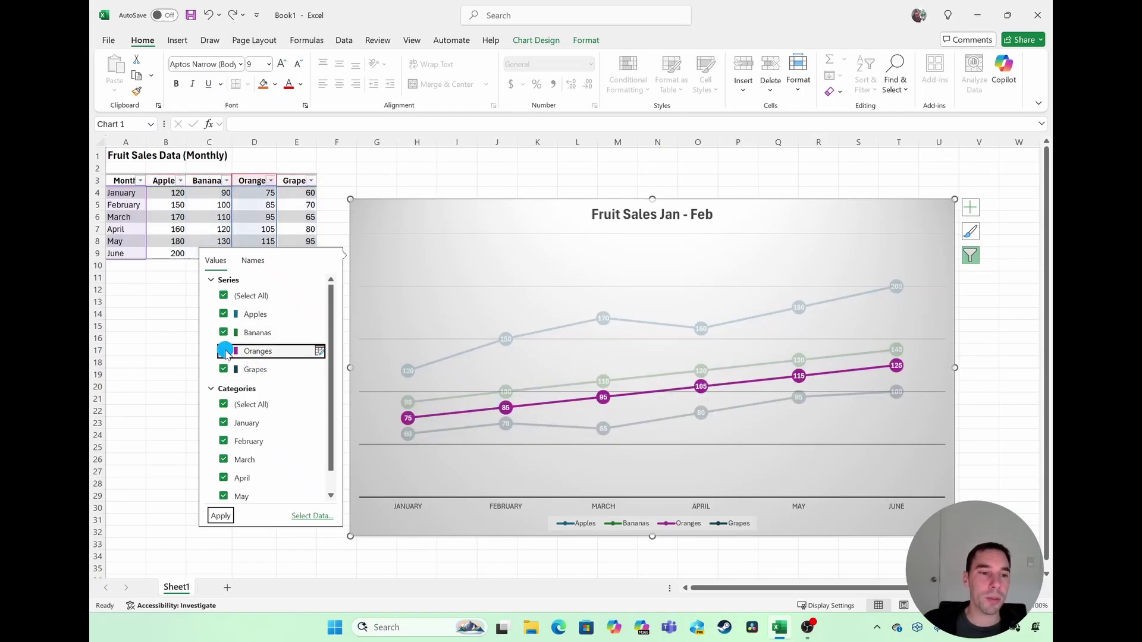
pyautogui.click(225, 370)
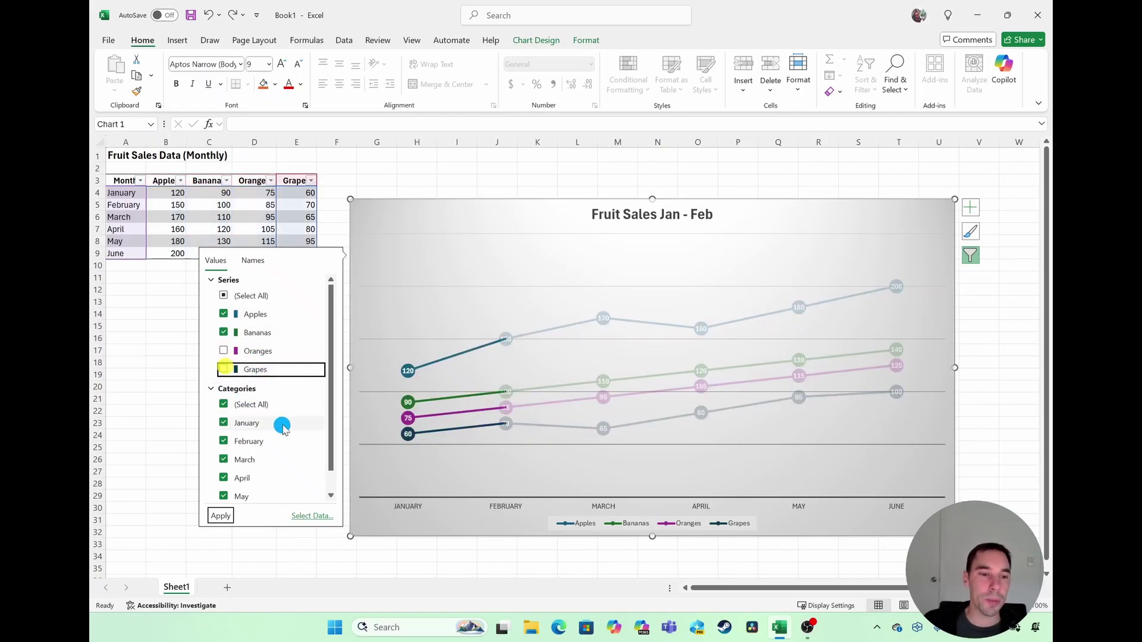
pyautogui.scroll(-1, 283, 425)
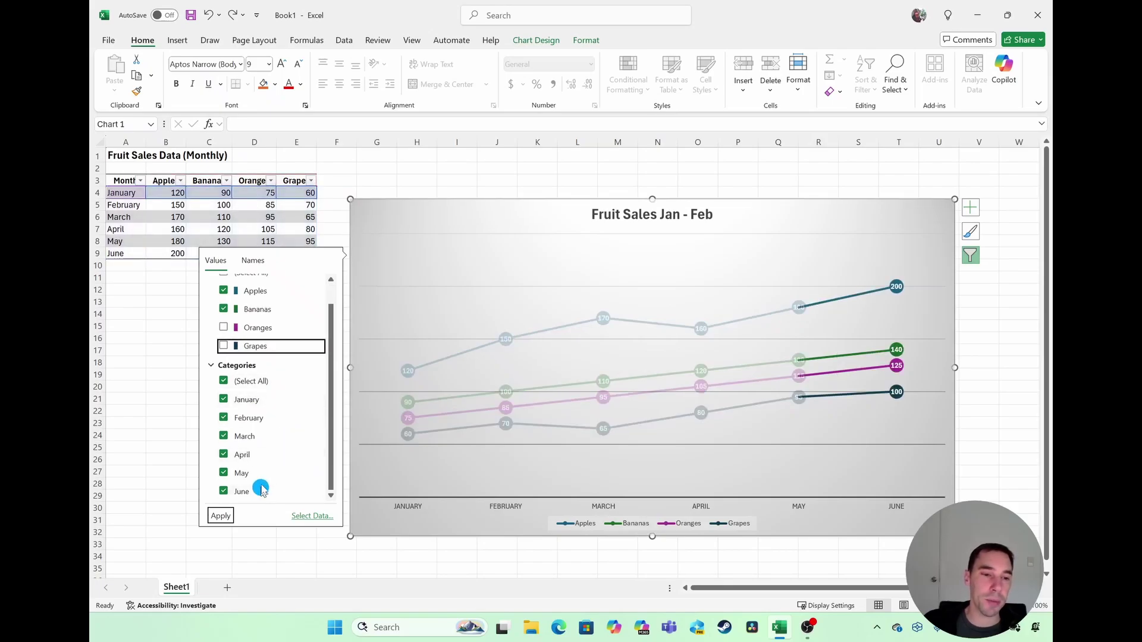
pyautogui.click(230, 517)
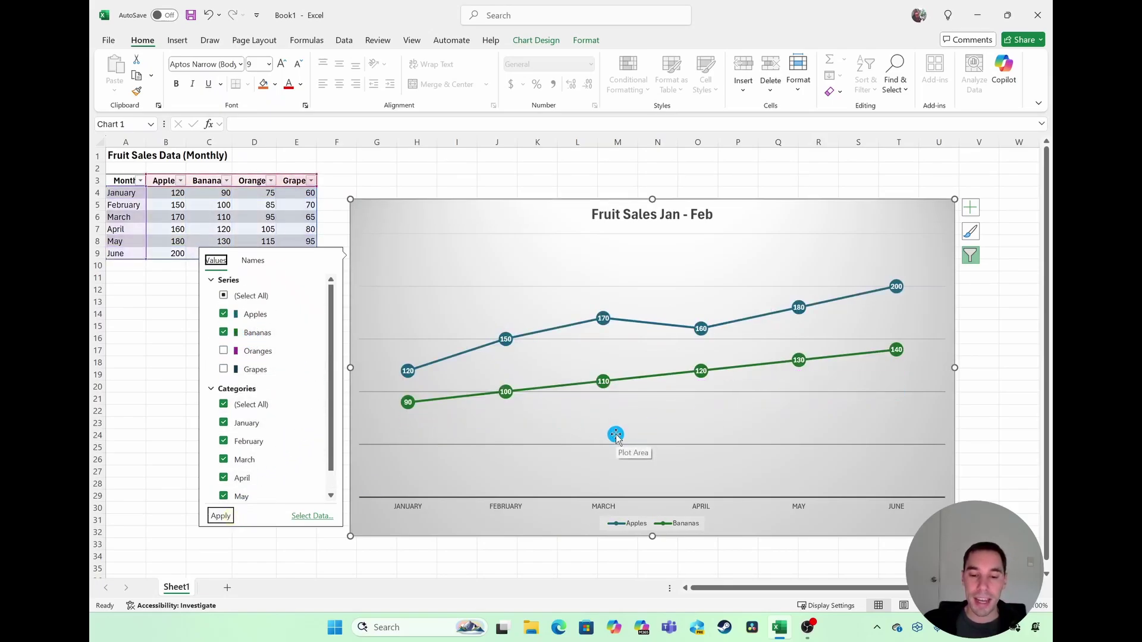
# - Restore Oranges and Grapes to the chart and close the filter list
pyautogui.click(224, 351)
pyautogui.click(223, 369)
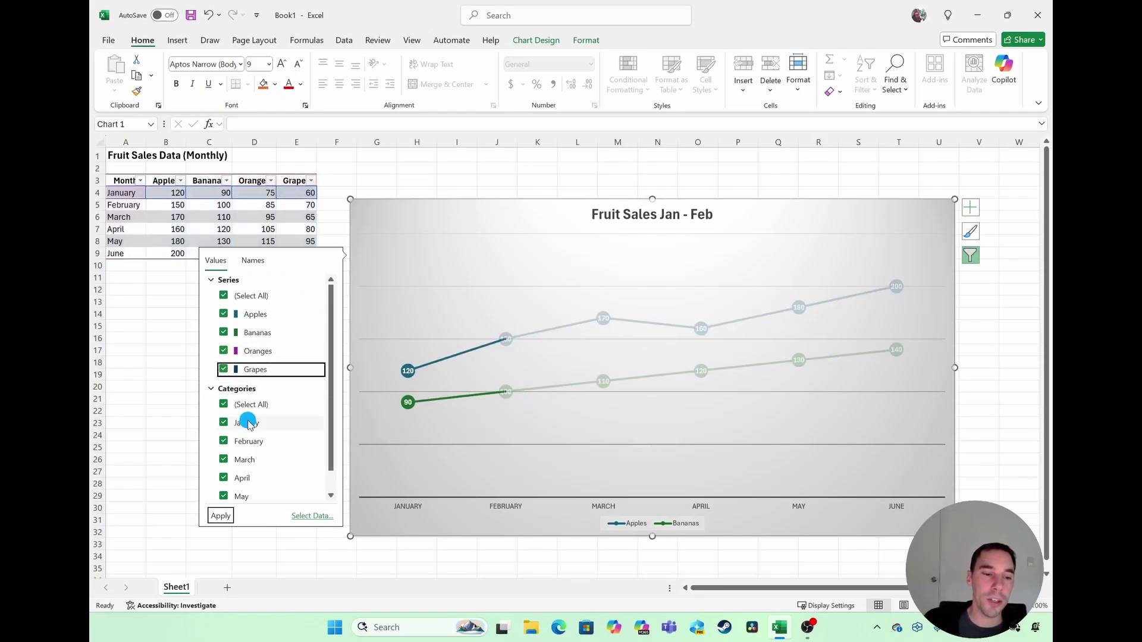
pyautogui.click(223, 516)
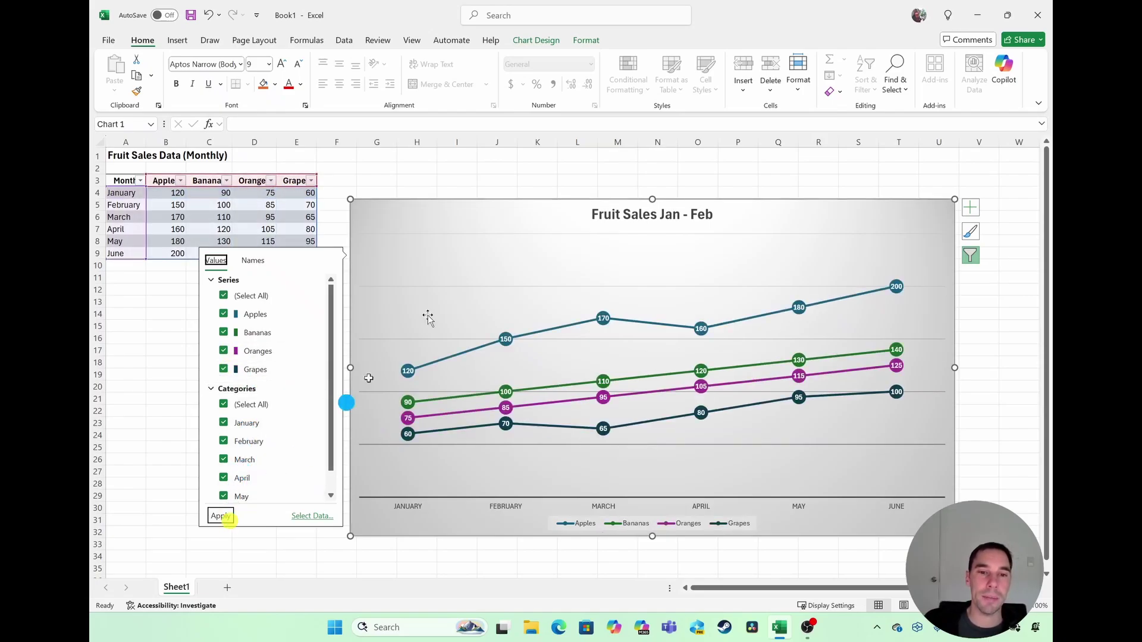
pyautogui.click(647, 181)
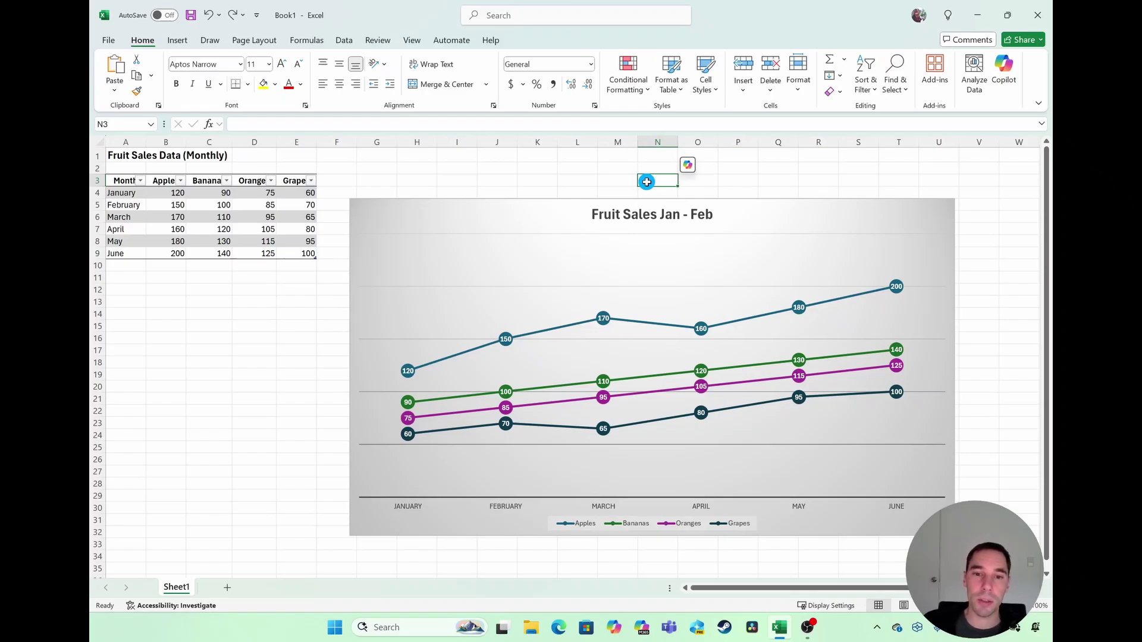
# - Color the Apples series markers and line Standard red
pyautogui.rightClick(627, 319)
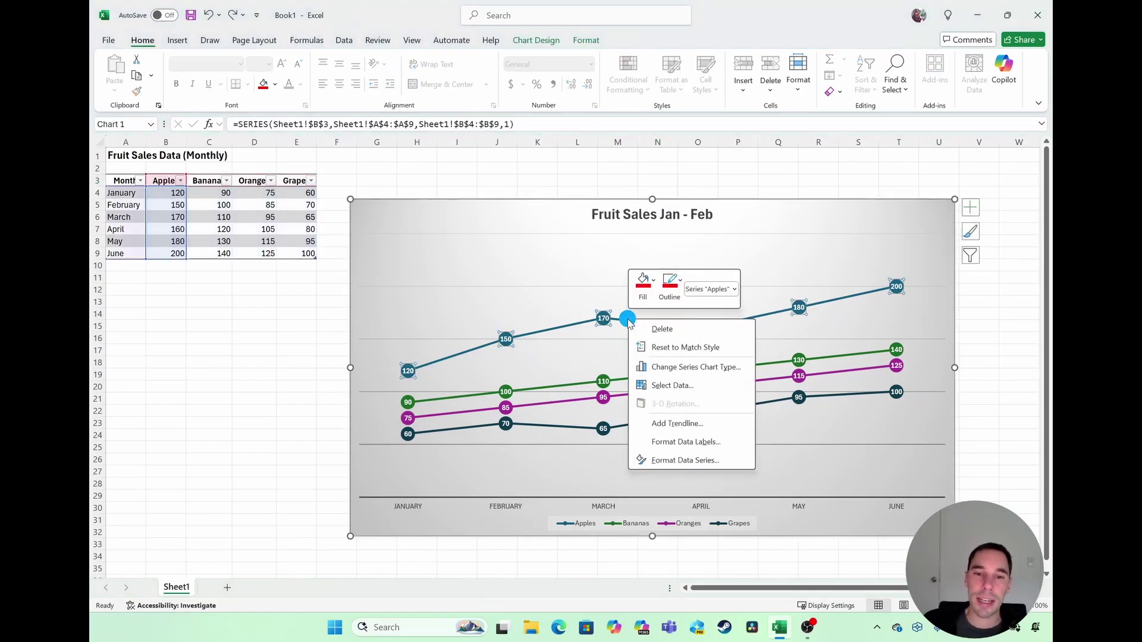
pyautogui.click(655, 288)
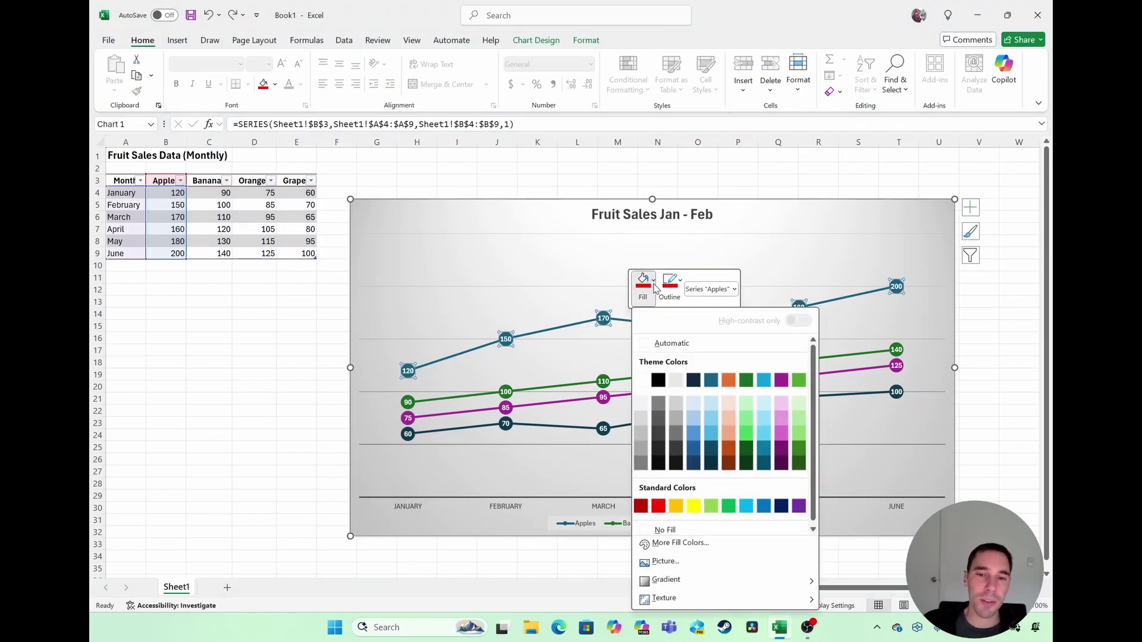
pyautogui.click(658, 506)
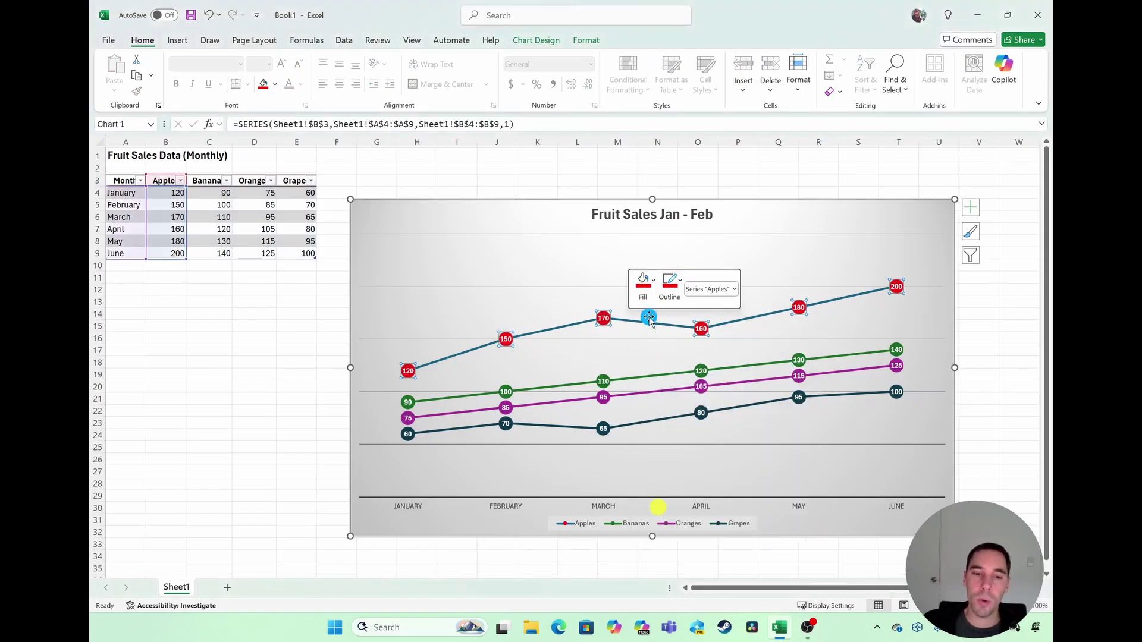
pyautogui.click(670, 284)
pyautogui.click(682, 506)
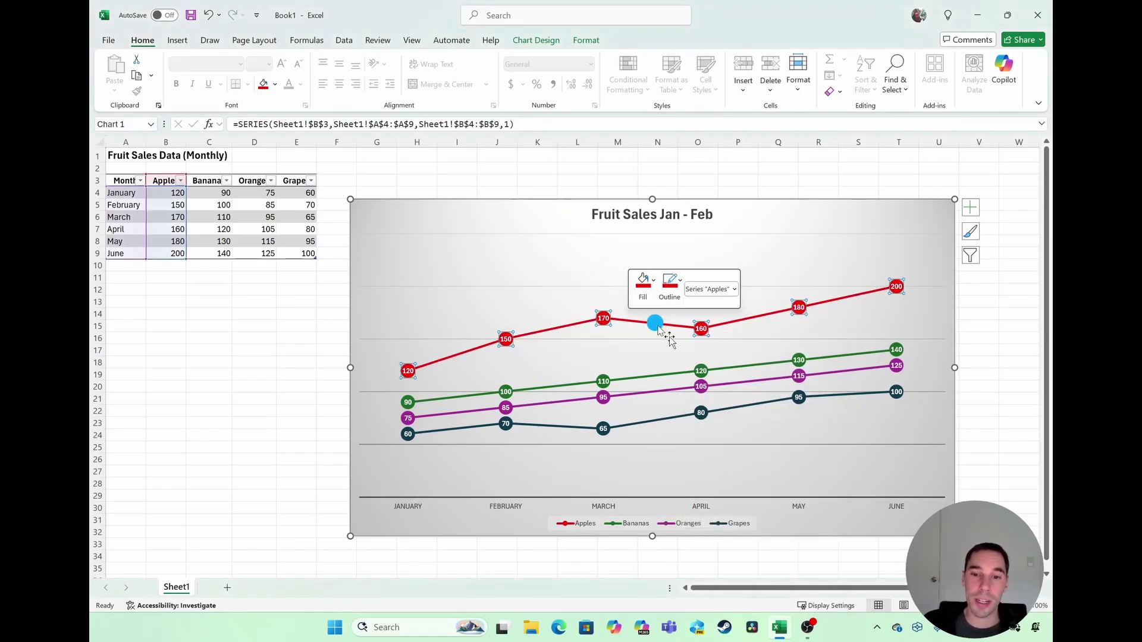
pyautogui.click(635, 525)
# - Color the Bananas series markers and line Standard yellow
pyautogui.rightClick(615, 386)
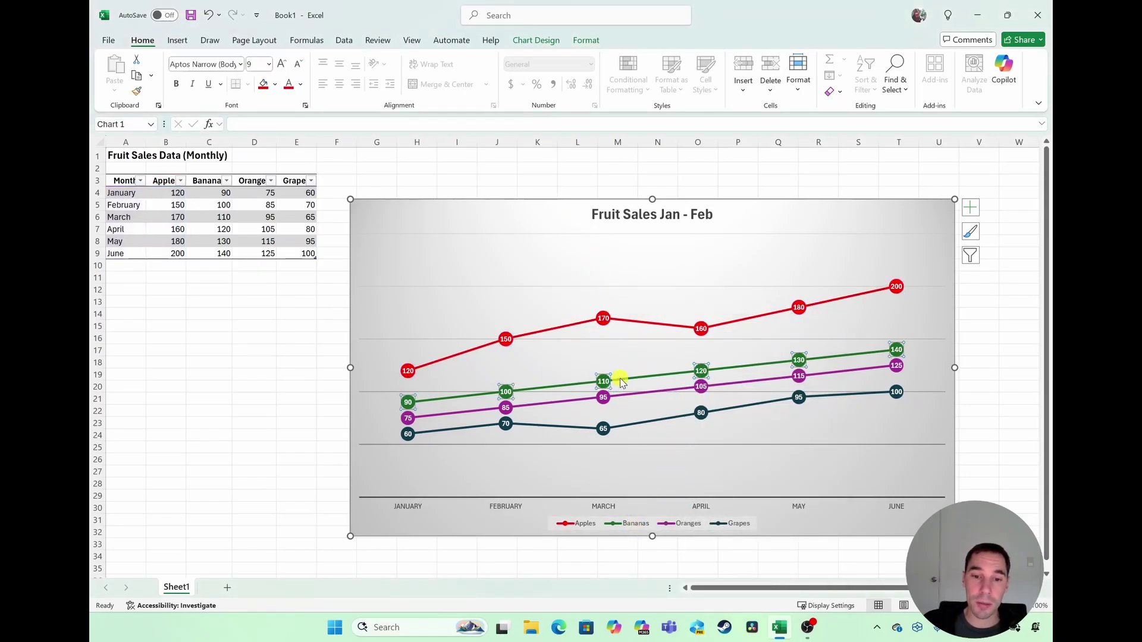
pyautogui.click(636, 348)
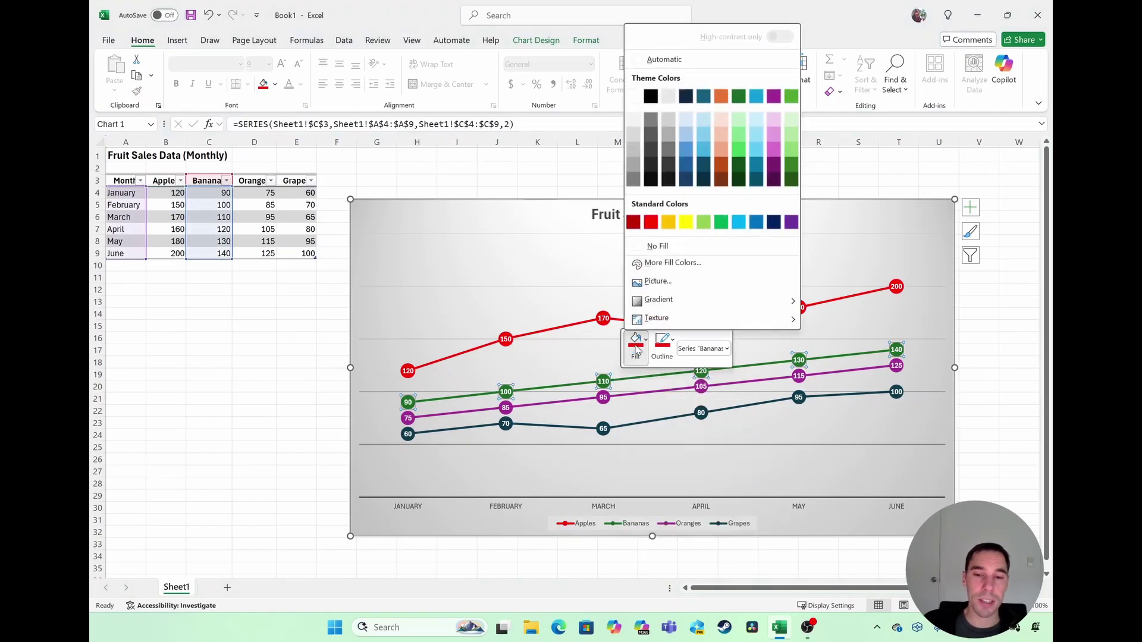
pyautogui.click(686, 223)
pyautogui.click(662, 344)
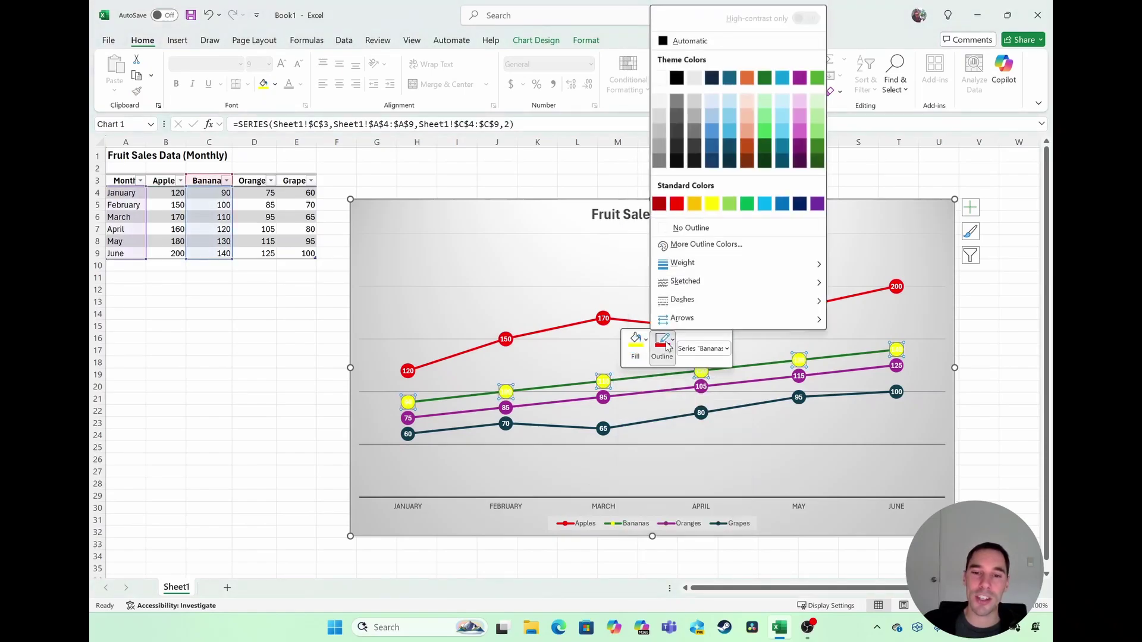
pyautogui.click(712, 204)
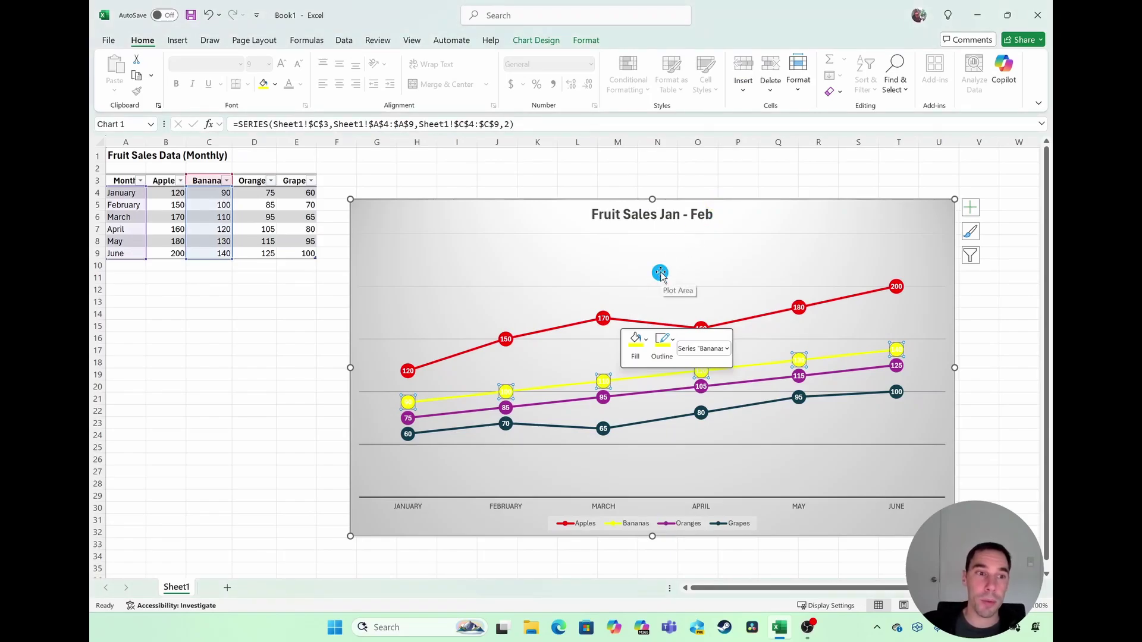
pyautogui.click(759, 224)
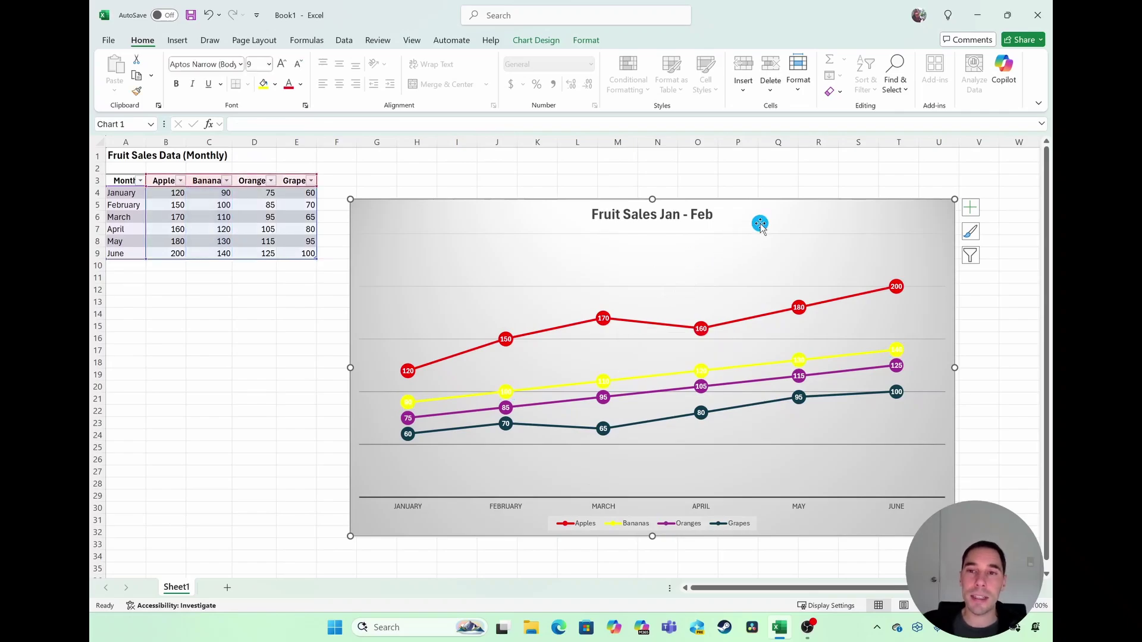